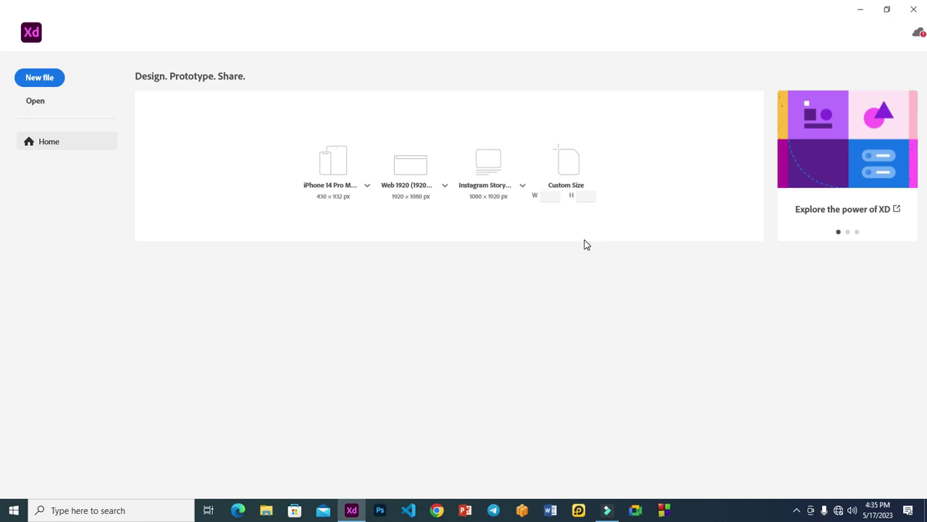
Step: Create a new file with a custom 1080 × 1080 artboard
{"action": "left_click", "coordinate": [551, 195]}
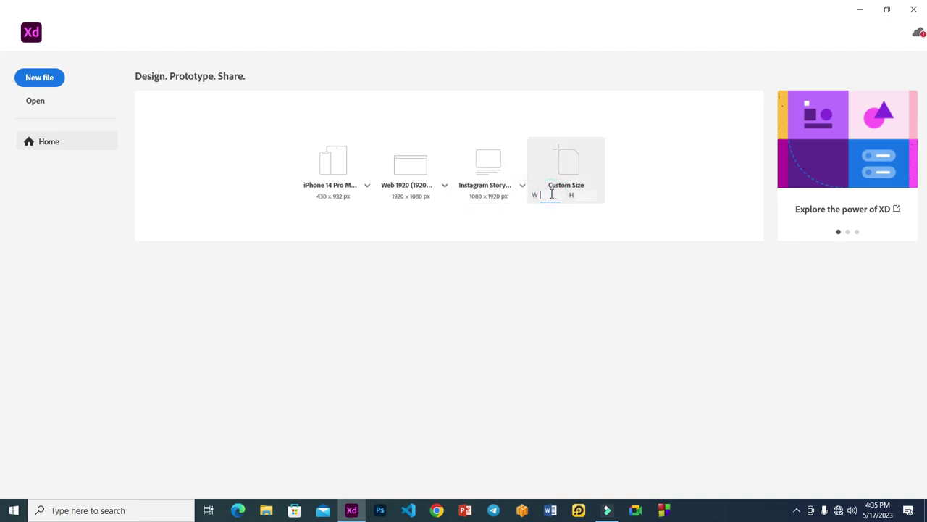
{"action": "type", "text": "1080"}
{"action": "left_click", "coordinate": [584, 195]}
{"action": "type", "text": "1080"}
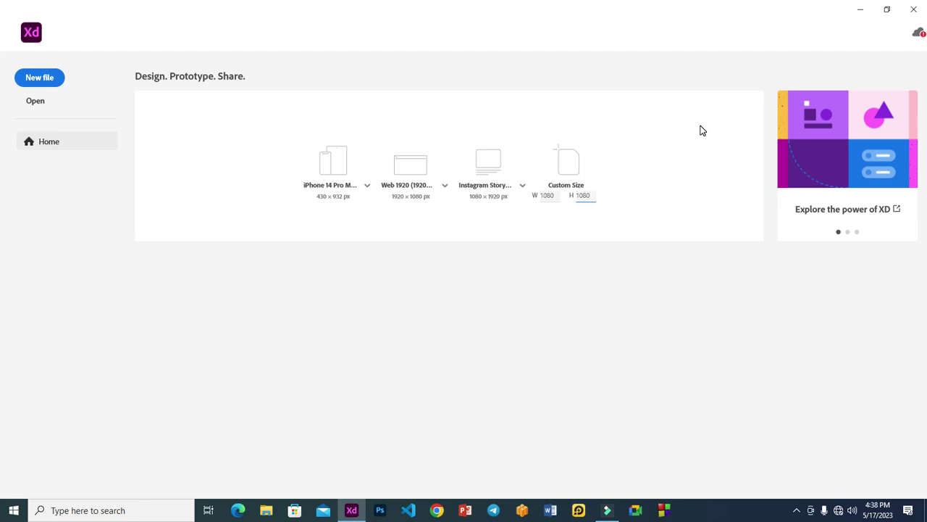
{"action": "left_click", "coordinate": [582, 156]}
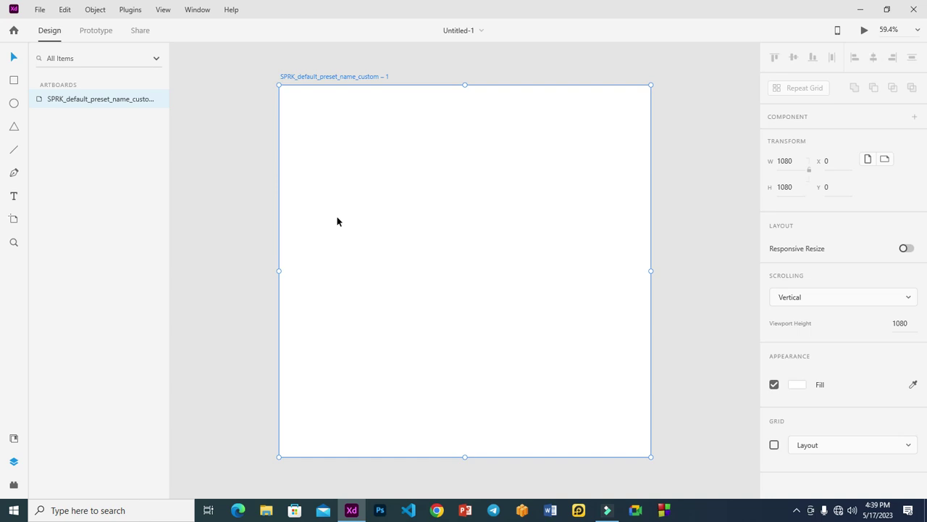
Step: Draw a rectangle about 763 wide and 619 high on the artboard
{"action": "key", "text": "r"}
{"action": "left_click", "coordinate": [323, 145]}
{"action": "left_click_drag", "start_coordinate": [474, 316], "coordinate": [632, 410]}
{"action": "mouse_move", "coordinate": [570, 348]}
{"action": "left_mouse_down"}
{"action": "mouse_move", "coordinate": [529, 314]}
{"action": "mouse_move", "coordinate": [585, 358]}
{"action": "left_mouse_up"}
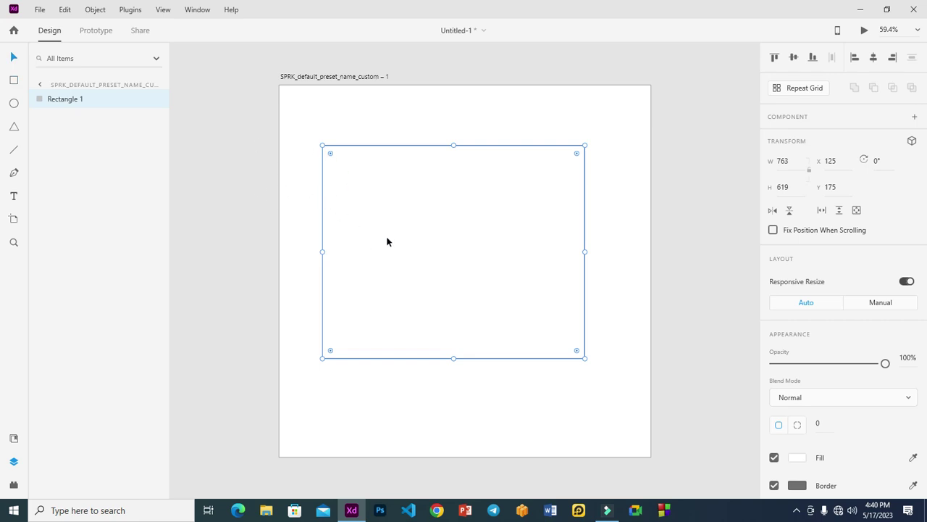
Step: Move the rectangle to about X 167, Y 160 on the artboard
{"action": "left_click_drag", "start_coordinate": [407, 256], "coordinate": [430, 255]}
{"action": "key", "text": "z"}
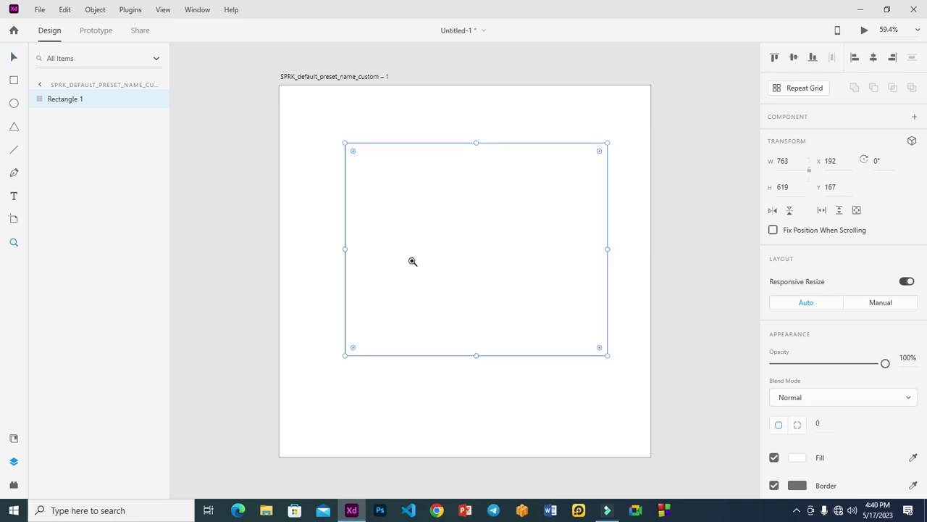
{"action": "left_click_drag", "start_coordinate": [303, 131], "coordinate": [617, 358]}
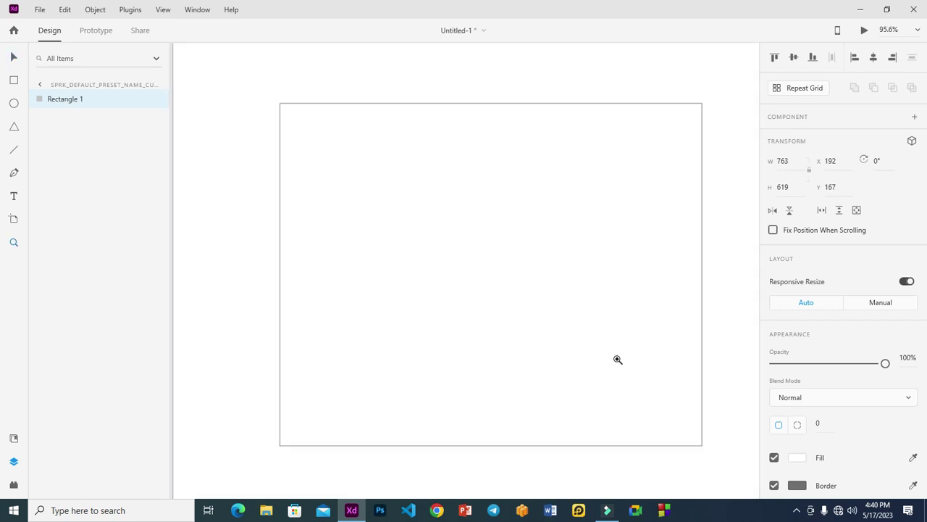
{"action": "key", "text": "v"}
{"action": "left_click_drag", "start_coordinate": [461, 275], "coordinate": [444, 271]}
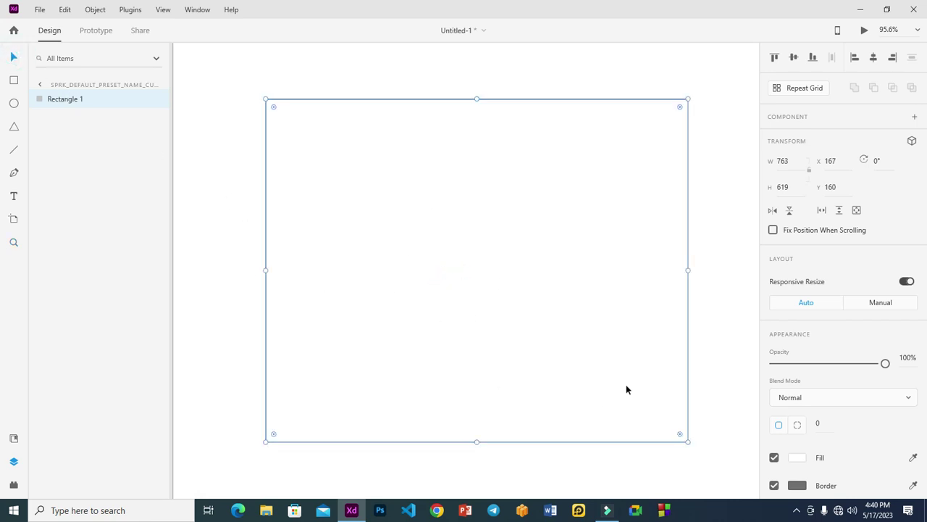
Step: Try several solid red shades as the rectangle's fill, ending on the muted tone #9F7070
{"action": "scroll", "coordinate": [864, 309], "scroll_direction": "down", "scroll_amount": 3}
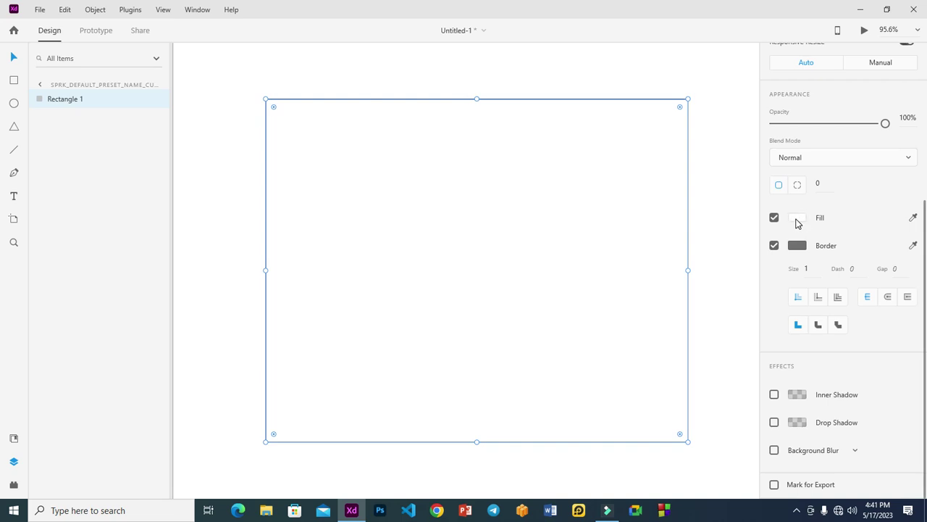
{"action": "left_click", "coordinate": [797, 220]}
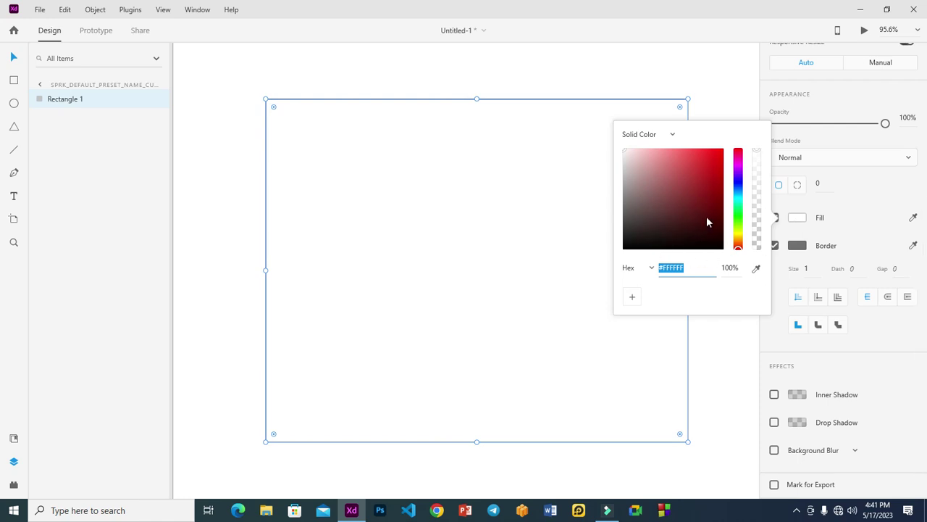
{"action": "left_click", "coordinate": [712, 167]}
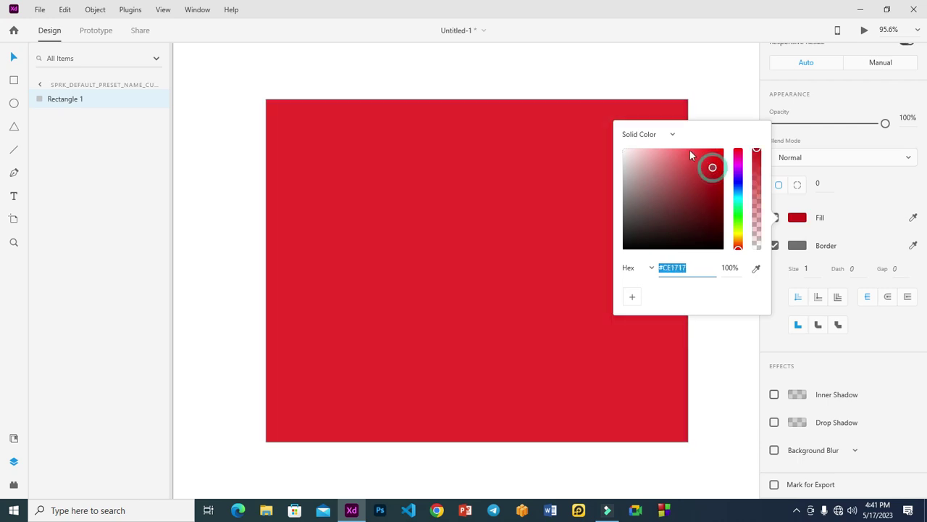
{"action": "mouse_move", "coordinate": [634, 154]}
{"action": "left_mouse_down"}
{"action": "mouse_move", "coordinate": [623, 198]}
{"action": "mouse_move", "coordinate": [657, 245]}
{"action": "mouse_move", "coordinate": [695, 246]}
{"action": "mouse_move", "coordinate": [720, 201]}
{"action": "mouse_move", "coordinate": [700, 160]}
{"action": "mouse_move", "coordinate": [681, 156]}
{"action": "left_mouse_up"}
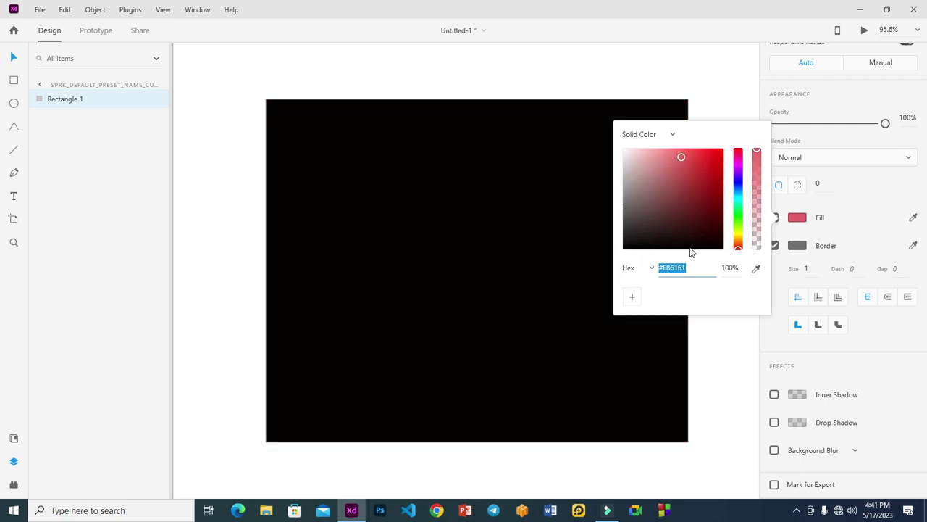
{"action": "left_click", "coordinate": [704, 156]}
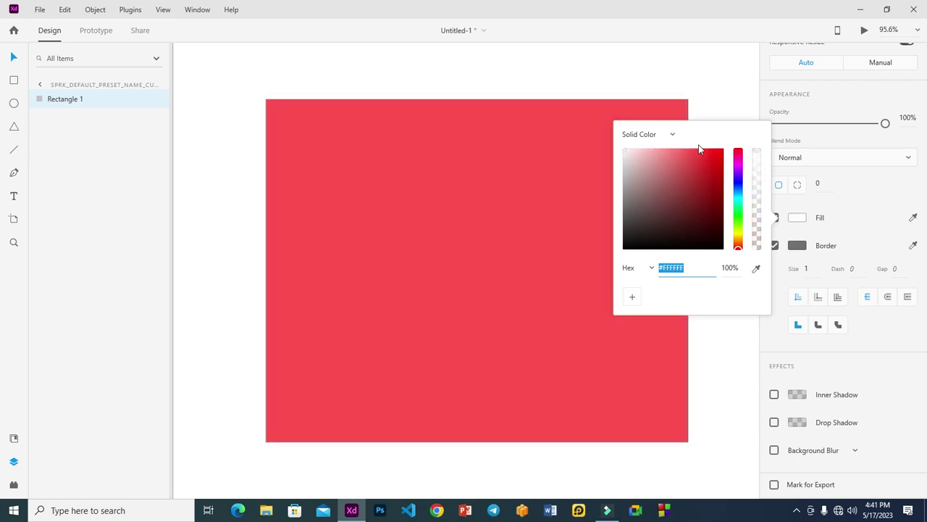
{"action": "left_click", "coordinate": [713, 164]}
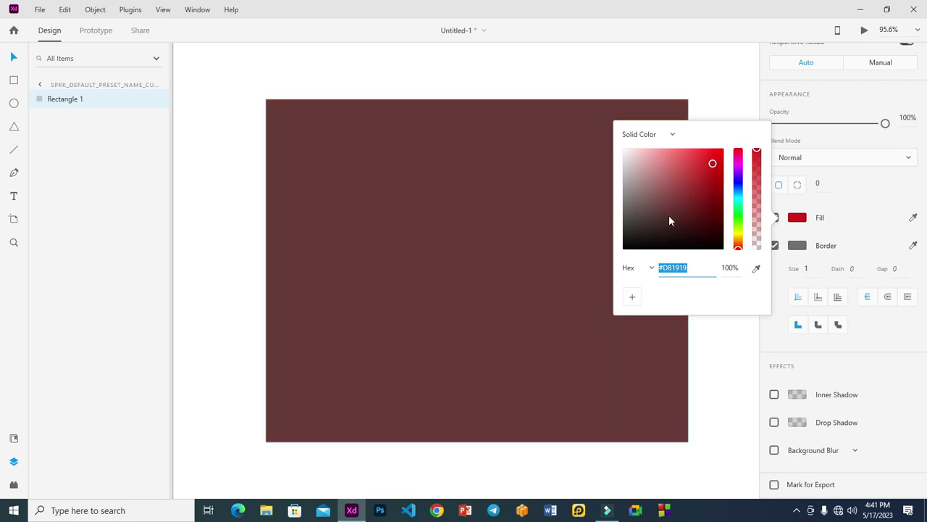
{"action": "mouse_move", "coordinate": [692, 235]}
{"action": "left_mouse_down"}
{"action": "mouse_move", "coordinate": [708, 232]}
{"action": "mouse_move", "coordinate": [714, 186]}
{"action": "mouse_move", "coordinate": [680, 156]}
{"action": "left_mouse_up"}
{"action": "left_click", "coordinate": [652, 187]}
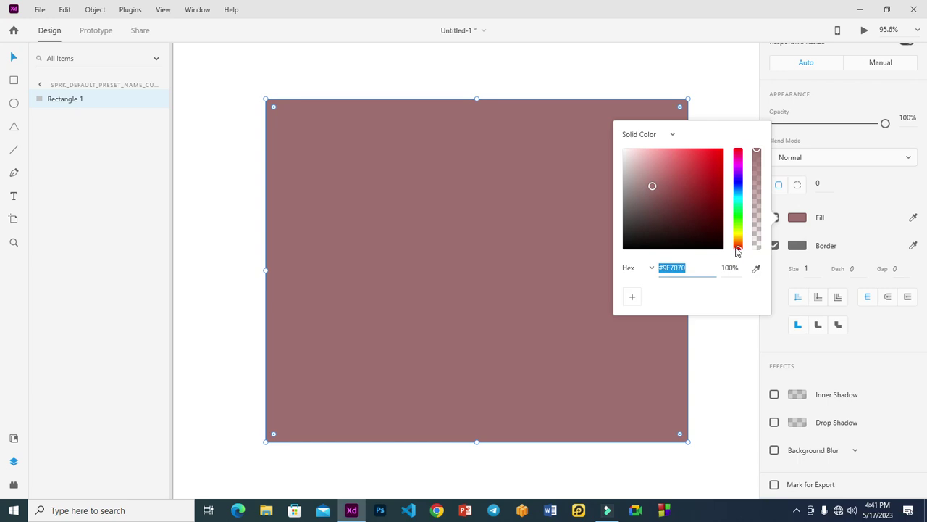
Step: Try the green fill #709F70 on the rectangle and set its fill to dark red #A81D18
{"action": "left_click_drag", "start_coordinate": [740, 251], "coordinate": [739, 221]}
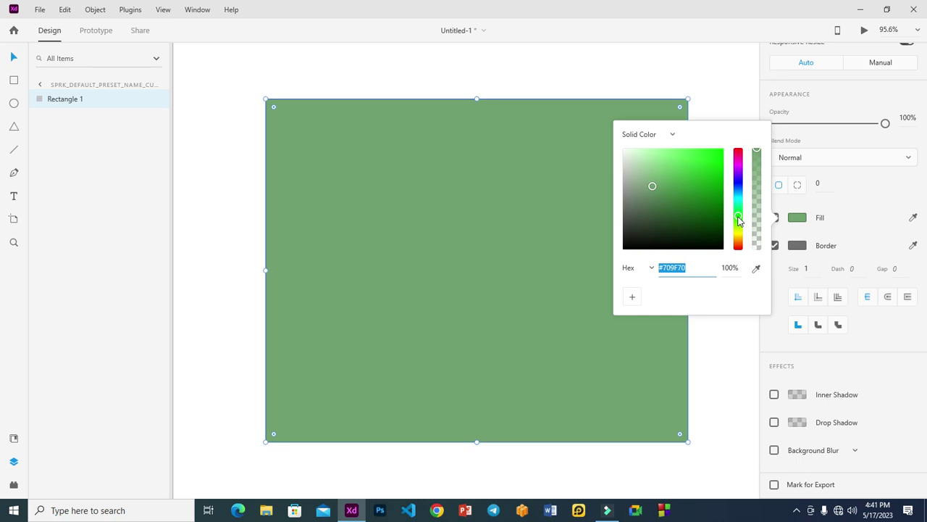
{"action": "mouse_move", "coordinate": [739, 218]}
{"action": "left_mouse_down"}
{"action": "mouse_move", "coordinate": [739, 149]}
{"action": "mouse_move", "coordinate": [710, 152]}
{"action": "mouse_move", "coordinate": [739, 152]}
{"action": "mouse_move", "coordinate": [741, 165]}
{"action": "mouse_move", "coordinate": [726, 151]}
{"action": "mouse_move", "coordinate": [712, 151]}
{"action": "mouse_move", "coordinate": [707, 166]}
{"action": "mouse_move", "coordinate": [659, 161]}
{"action": "mouse_move", "coordinate": [705, 150]}
{"action": "mouse_move", "coordinate": [738, 171]}
{"action": "mouse_move", "coordinate": [710, 184]}
{"action": "mouse_move", "coordinate": [737, 190]}
{"action": "mouse_move", "coordinate": [741, 253]}
{"action": "left_mouse_up"}
{"action": "left_click", "coordinate": [739, 161]}
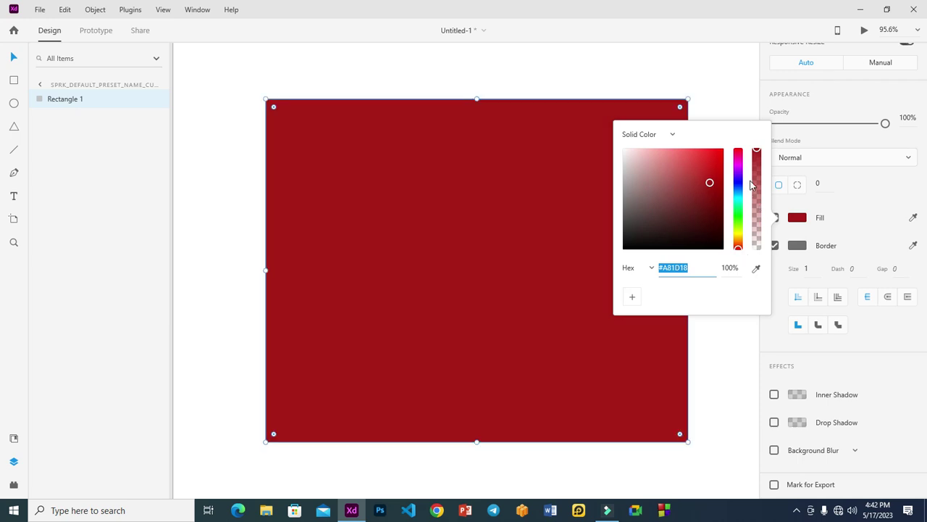
Step: Lower the opacity of the rectangle's fill colour to 21%, raise it to 59%, and deselect the rectangle
{"action": "left_click_drag", "start_coordinate": [757, 155], "coordinate": [758, 232]}
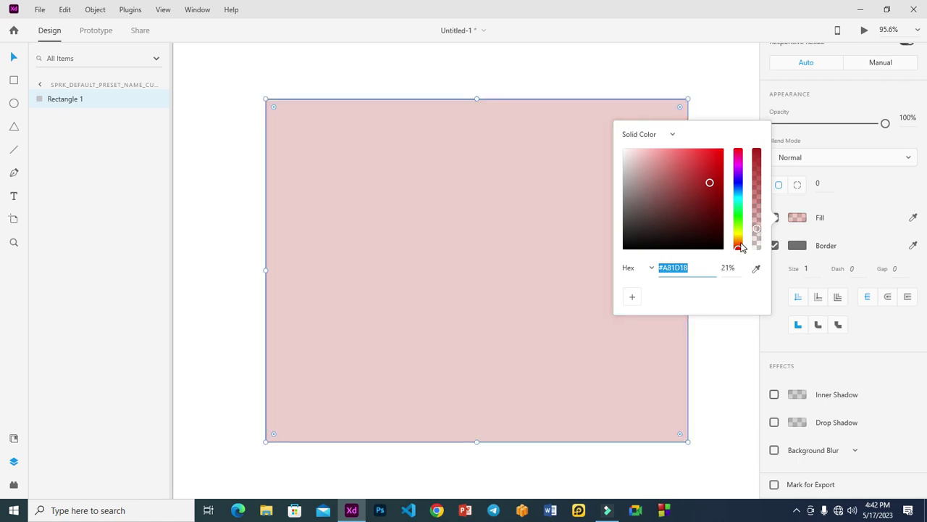
{"action": "left_click_drag", "start_coordinate": [758, 231], "coordinate": [756, 195]}
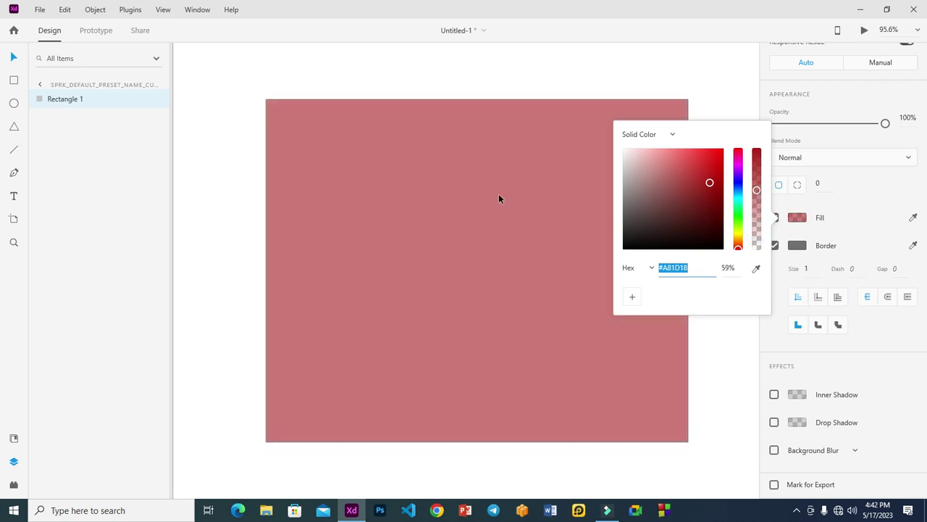
{"action": "left_click", "coordinate": [403, 210]}
{"action": "left_click", "coordinate": [239, 212]}
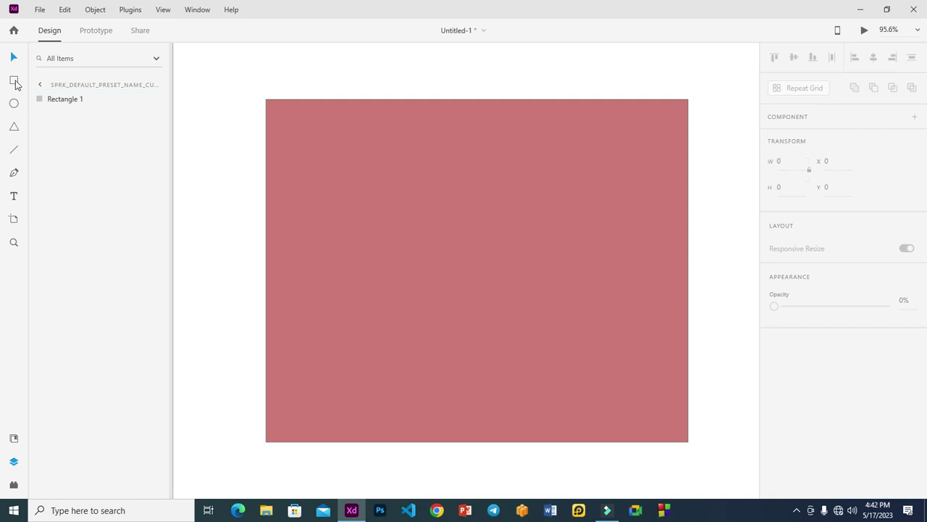
Step: Draw a circle about 459 in diameter over the middle of the rectangle and select it
{"action": "left_click", "coordinate": [13, 105]}
{"action": "left_click_drag", "start_coordinate": [364, 145], "coordinate": [617, 401]}
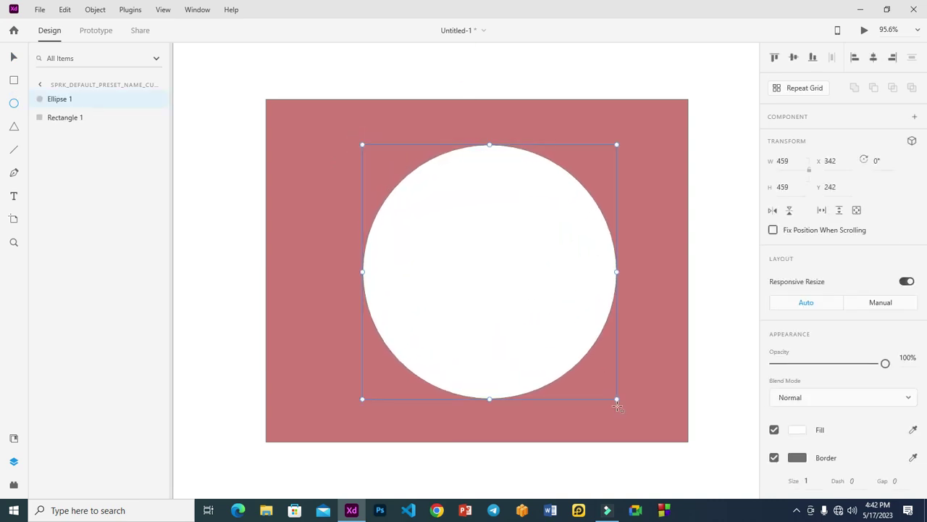
{"action": "left_click", "coordinate": [11, 58]}
{"action": "left_click", "coordinate": [61, 100]}
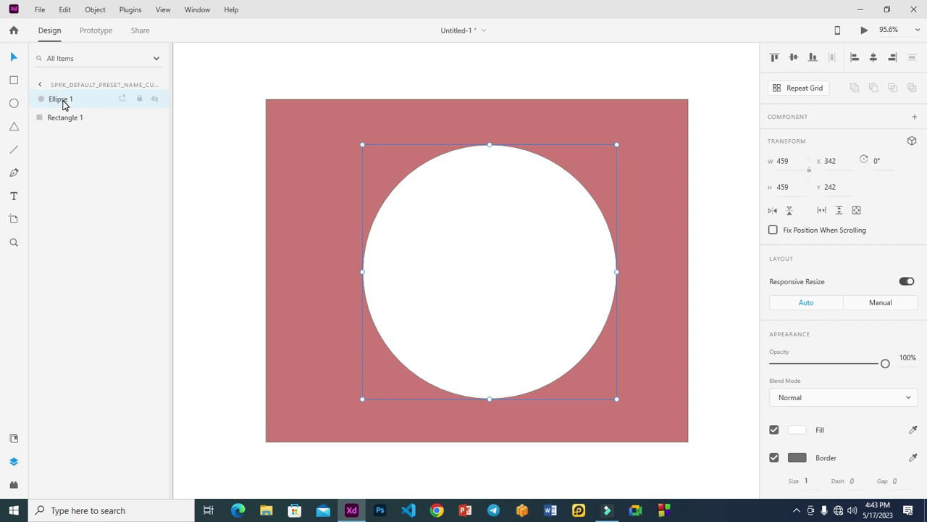
{"action": "right_click", "coordinate": [64, 105]}
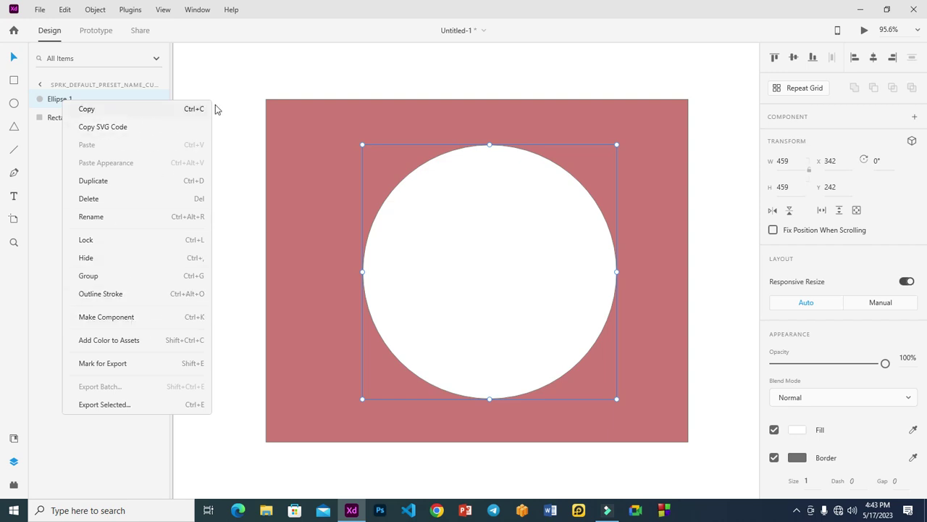
{"action": "left_click", "coordinate": [224, 78]}
{"action": "left_click", "coordinate": [405, 237]}
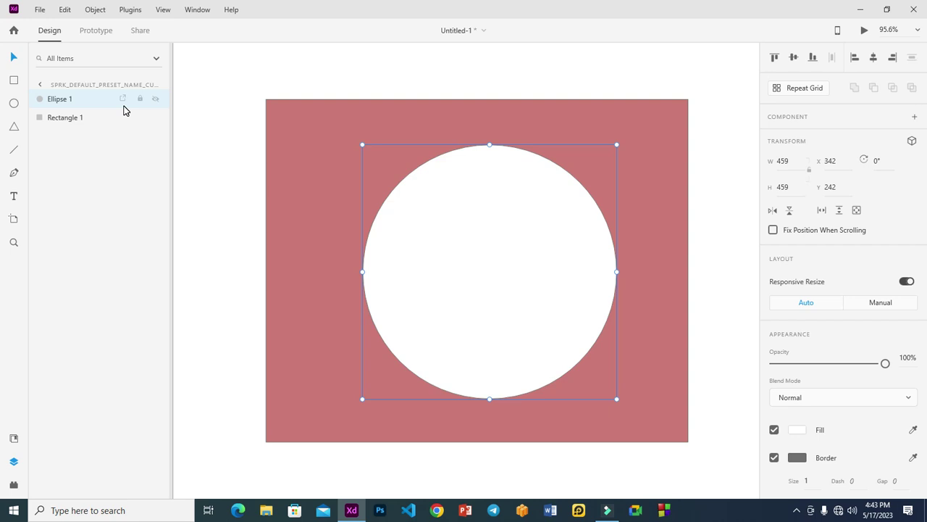
{"action": "right_click", "coordinate": [471, 300]}
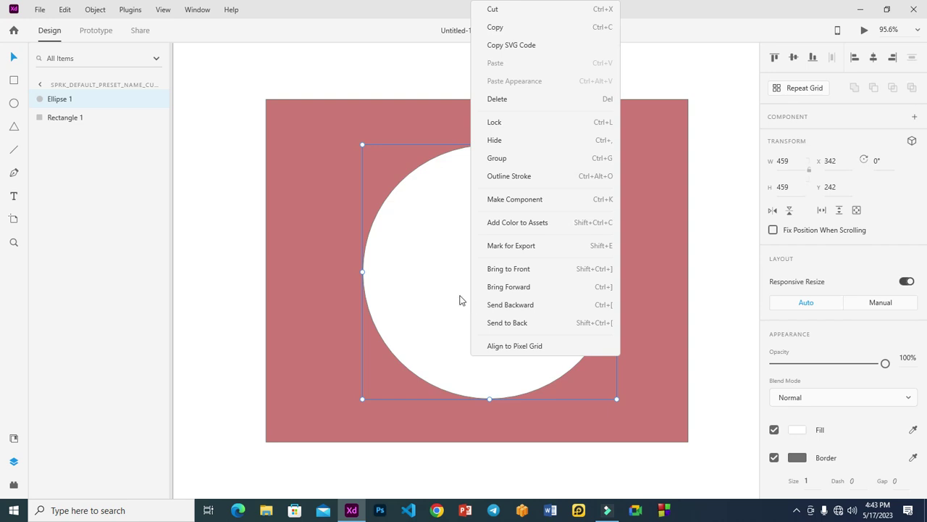
{"action": "left_click", "coordinate": [399, 286]}
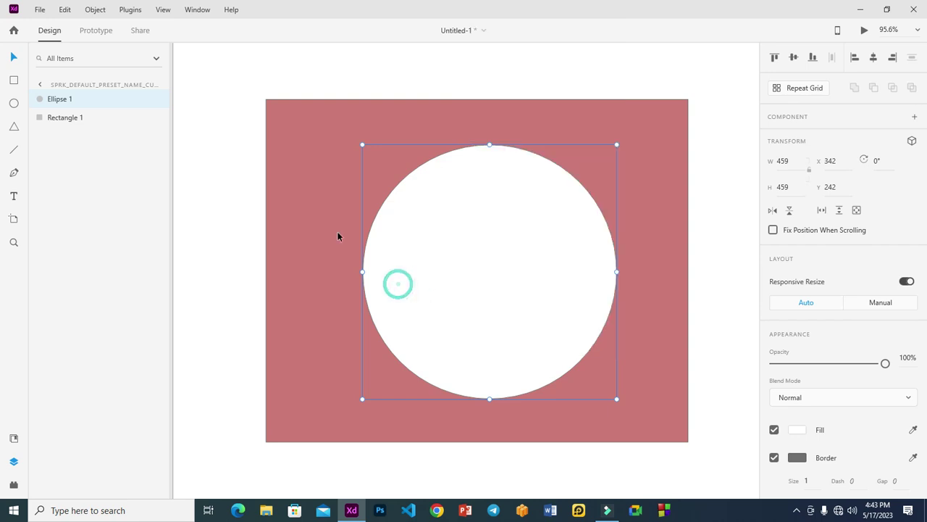
{"action": "right_click", "coordinate": [64, 98]}
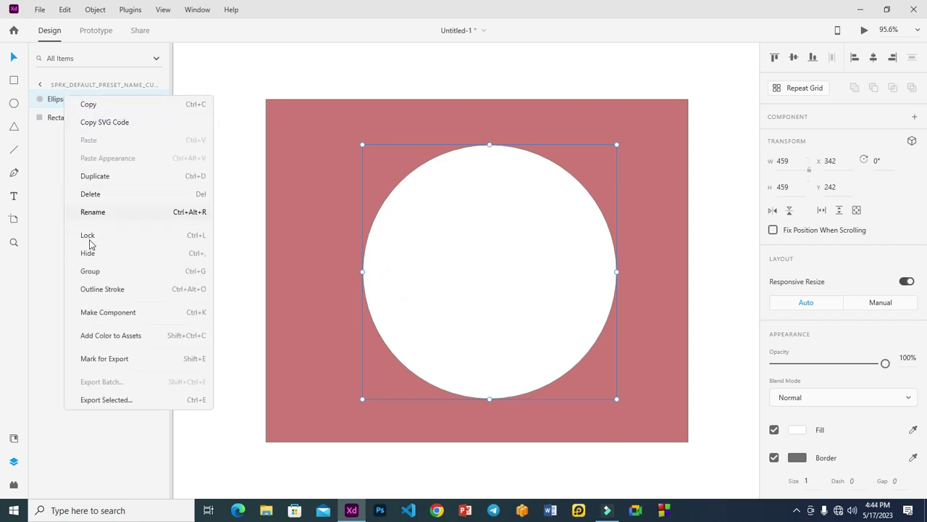
{"action": "left_click", "coordinate": [435, 239]}
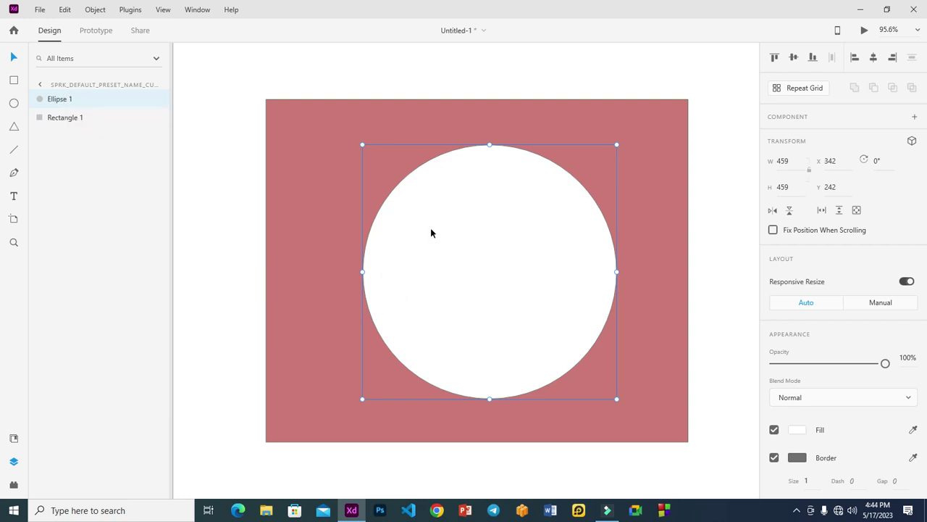
Step: Send the circle to the back, behind the rectangle
{"action": "right_click", "coordinate": [447, 229]}
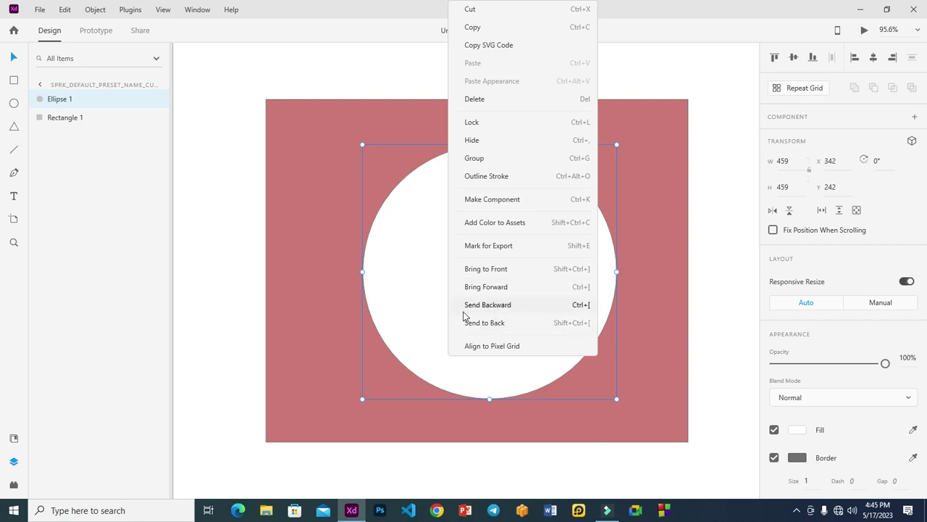
{"action": "left_click", "coordinate": [500, 324]}
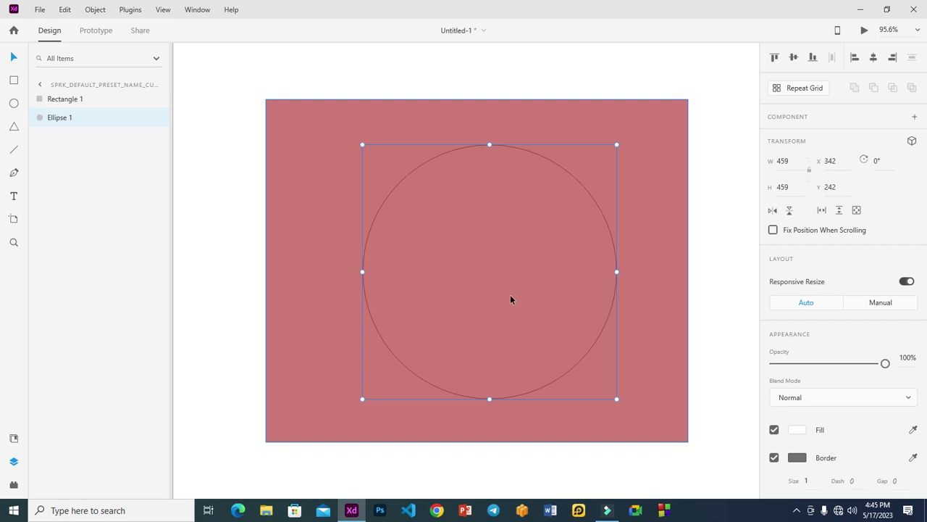
Step: Move the rectangle to about X 190, Y 144 so it is centred horizontally over the circle
{"action": "left_click", "coordinate": [492, 274]}
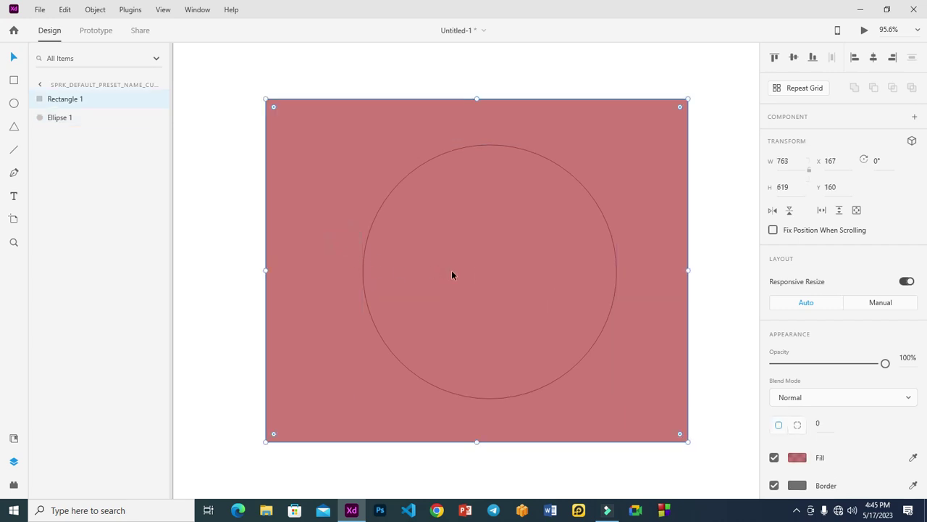
{"action": "left_click_drag", "start_coordinate": [491, 266], "coordinate": [485, 294]}
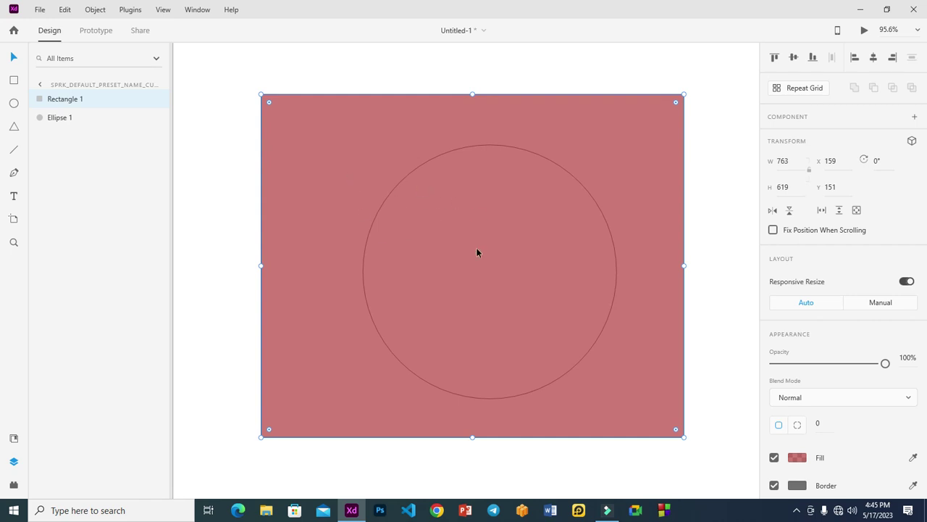
{"action": "left_click_drag", "start_coordinate": [341, 176], "coordinate": [368, 169]}
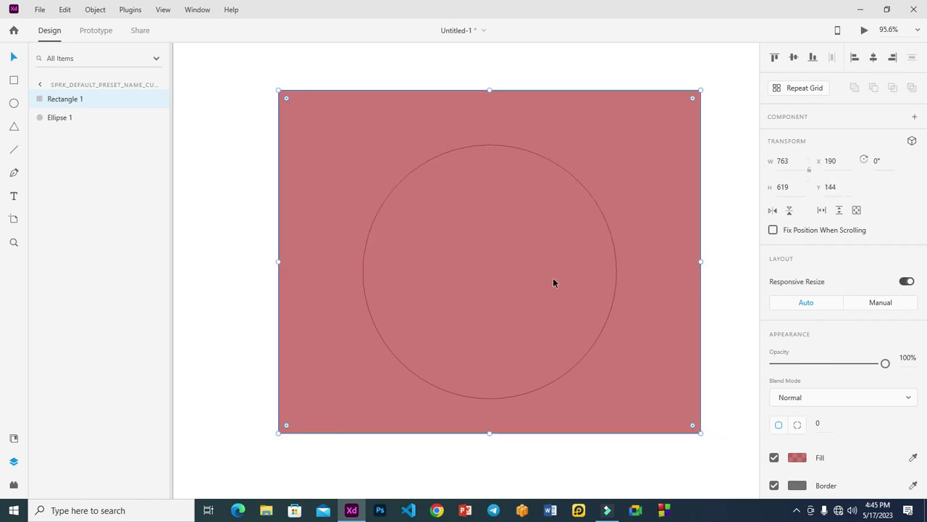
Step: Set the opacity of the rectangle's fill colour to 100%
{"action": "left_click", "coordinate": [797, 457]}
{"action": "left_click_drag", "start_coordinate": [756, 373], "coordinate": [756, 332]}
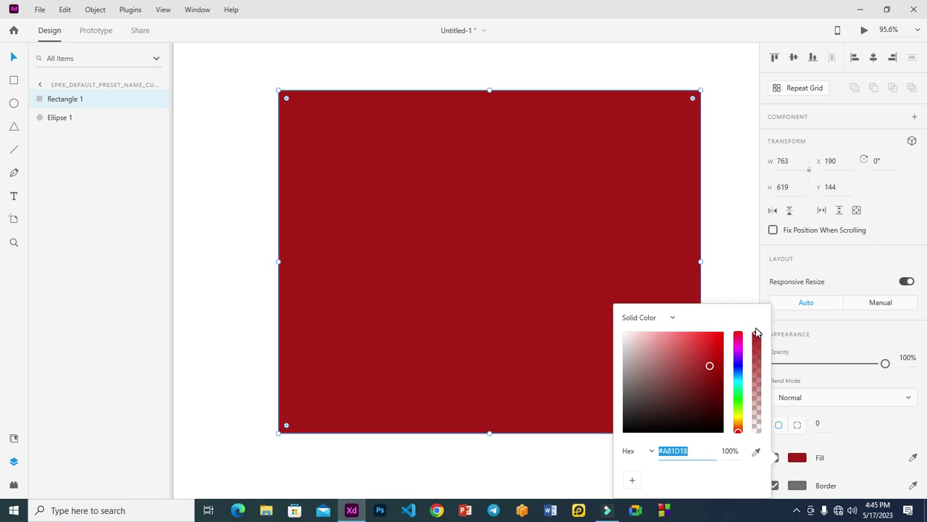
{"action": "mouse_move", "coordinate": [757, 335]}
{"action": "left_mouse_down"}
{"action": "mouse_move", "coordinate": [754, 439]}
{"action": "mouse_move", "coordinate": [754, 331]}
{"action": "left_mouse_up"}
{"action": "left_click", "coordinate": [517, 244]}
Step: Examine the parts of the hex code of the rectangle's fill colour
{"action": "left_click", "coordinate": [797, 458]}
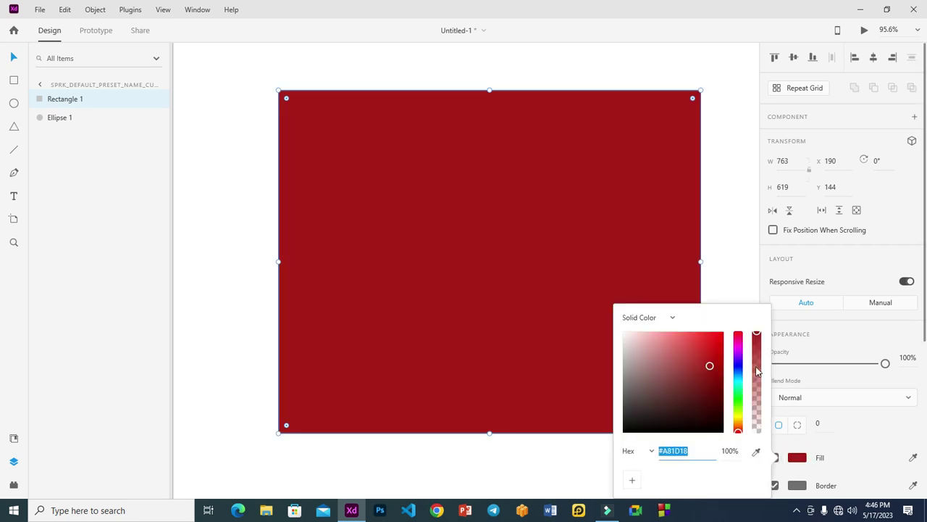
{"action": "left_click", "coordinate": [698, 450]}
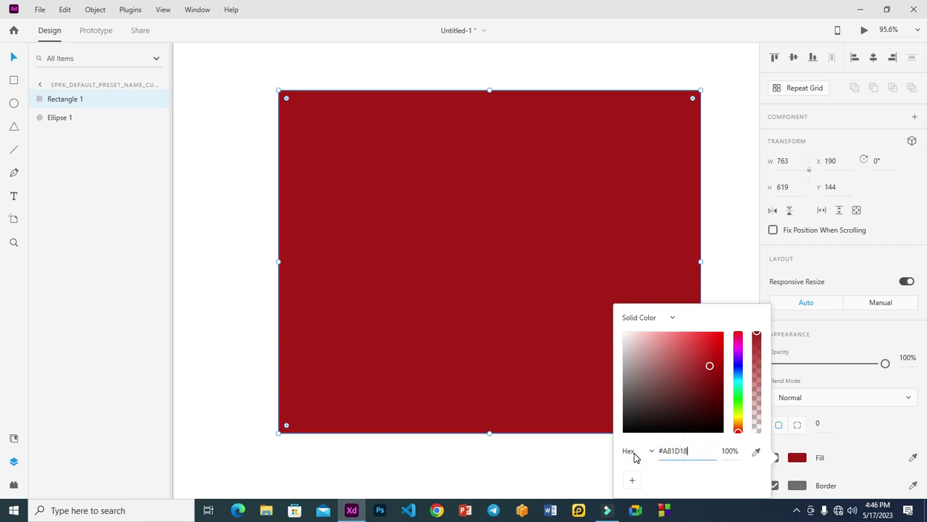
{"action": "double_click", "coordinate": [692, 451]}
{"action": "left_click", "coordinate": [663, 452]}
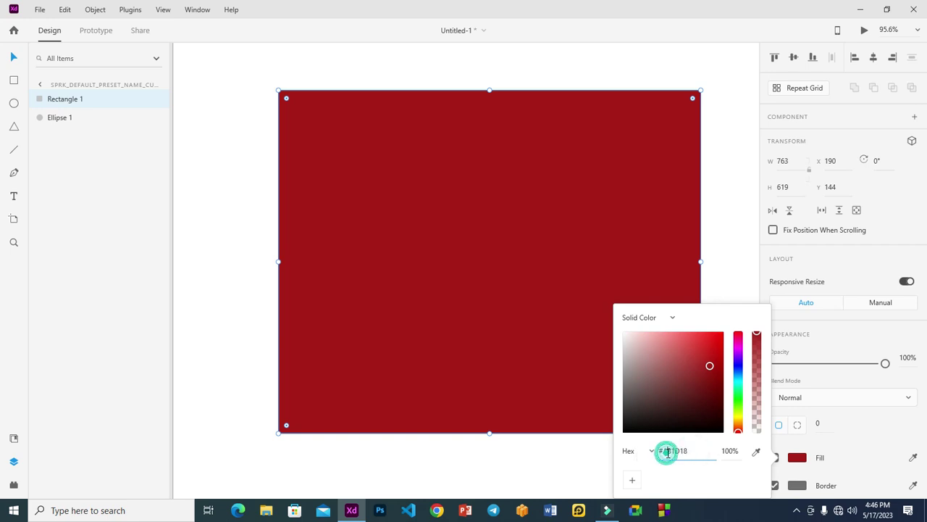
{"action": "left_click", "coordinate": [671, 452]}
{"action": "left_click", "coordinate": [676, 451]}
{"action": "left_click", "coordinate": [679, 451]}
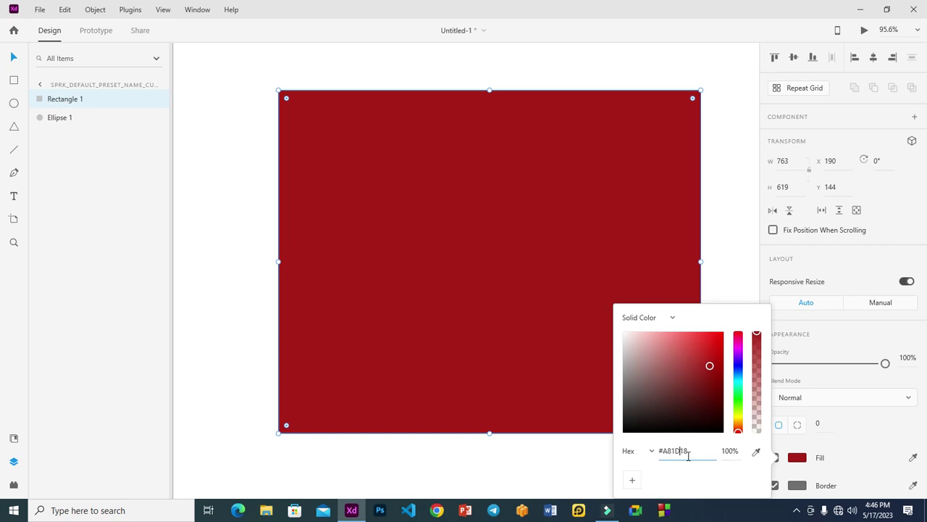
Step: Switch the fill colour's value format from Hex to RGB and look at its separate channel values
{"action": "left_click", "coordinate": [649, 451]}
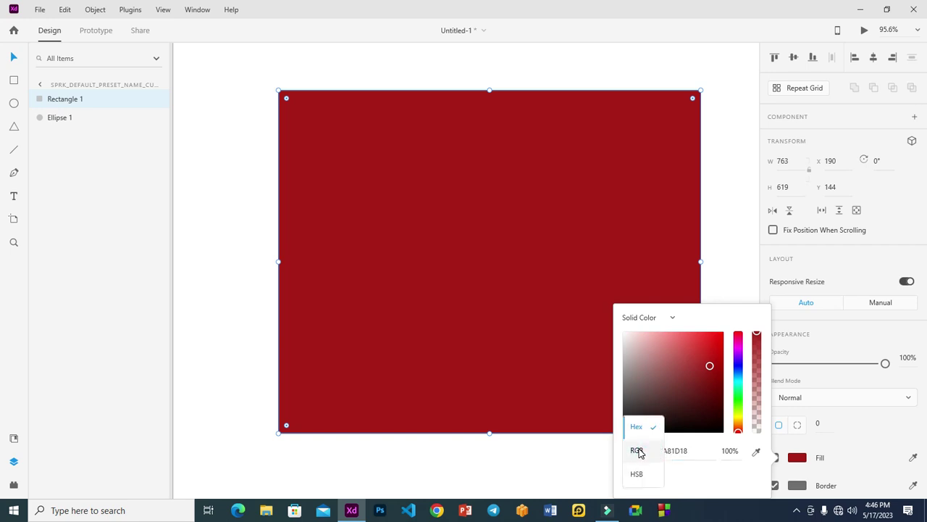
{"action": "left_click", "coordinate": [637, 452]}
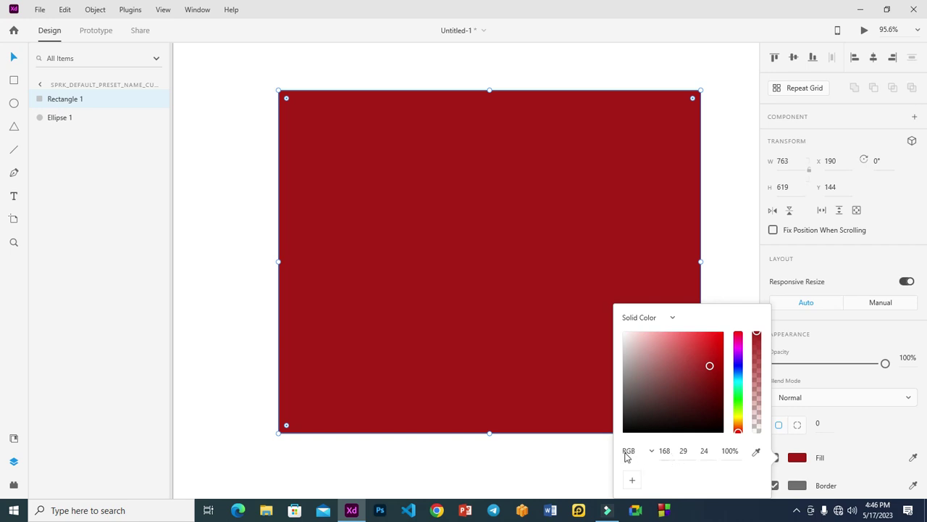
{"action": "left_click", "coordinate": [684, 451]}
{"action": "left_click", "coordinate": [707, 451]}
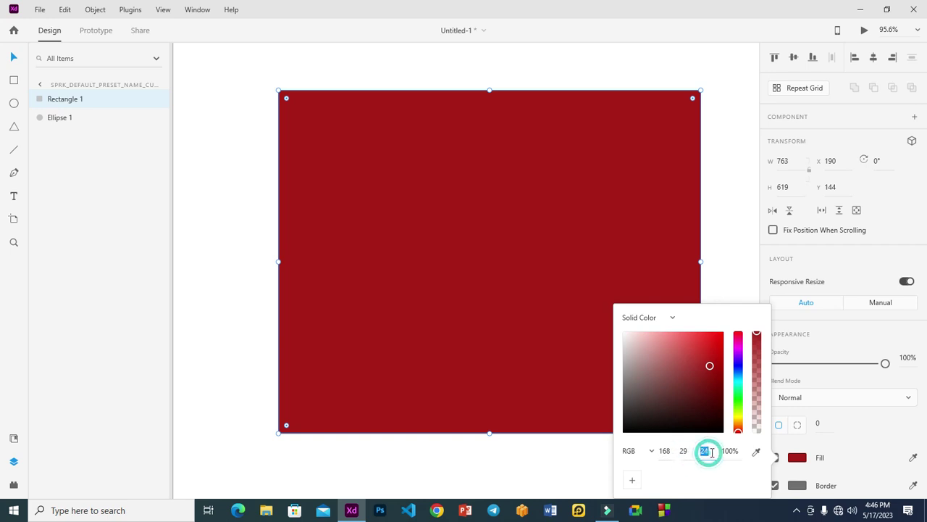
Step: Set the rectangle's fill to pure red with RGB values 255, 0, 0
{"action": "left_click", "coordinate": [666, 450]}
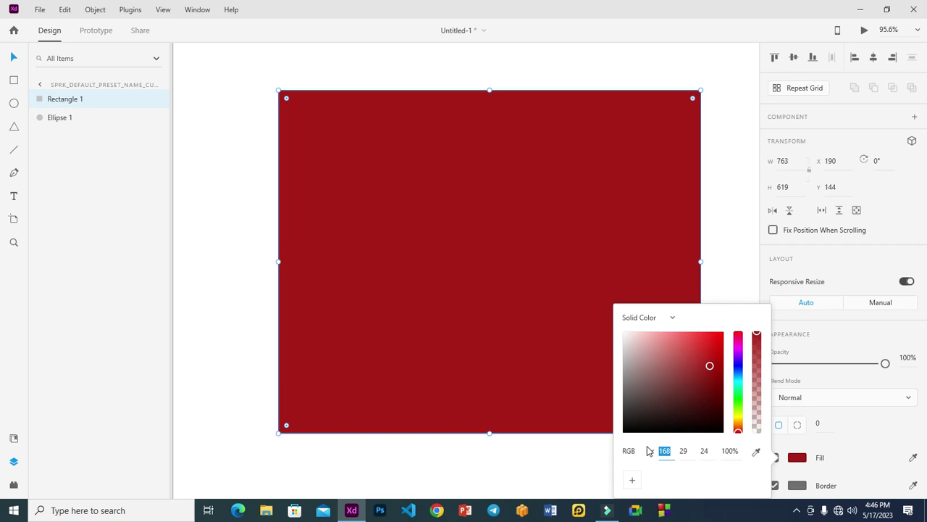
{"action": "type", "text": "255"}
{"action": "left_click", "coordinate": [686, 451]}
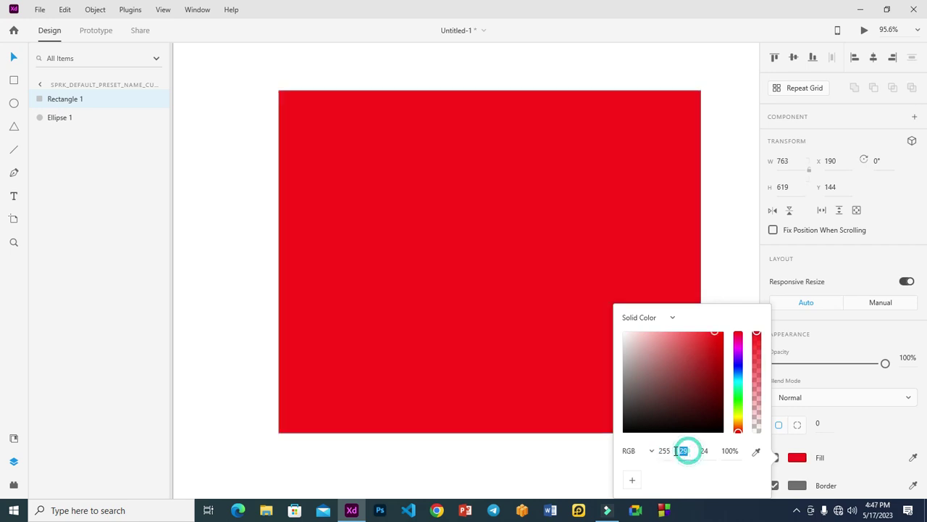
{"action": "type", "text": "0"}
{"action": "left_click", "coordinate": [705, 450]}
{"action": "type", "text": "0"}
{"action": "key", "text": "Return"}
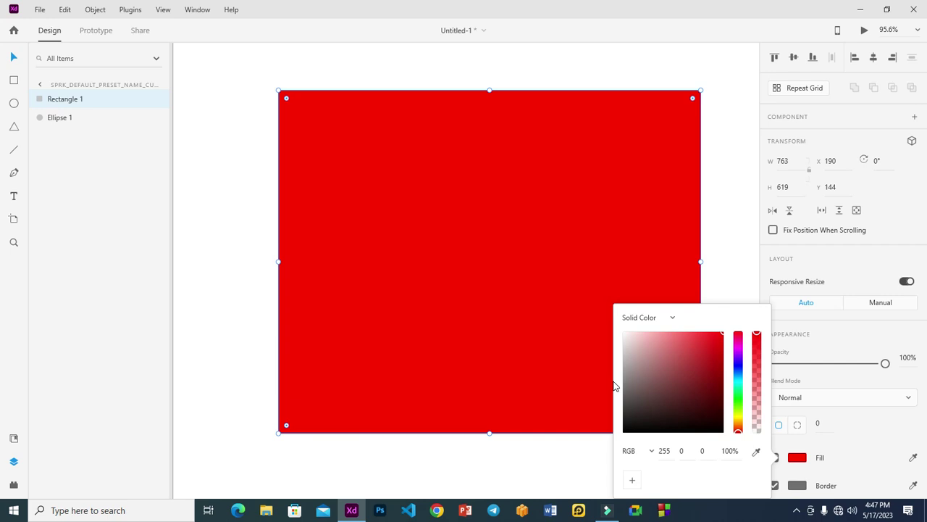
Step: Set the rectangle's fill to pure green with RGB values 0, 255, 0
{"action": "left_click", "coordinate": [664, 450]}
{"action": "type", "text": "0"}
{"action": "left_click", "coordinate": [684, 450]}
{"action": "type", "text": "260"}
{"action": "key", "text": "BackSpace"}
{"action": "key", "text": "BackSpace"}
{"action": "type", "text": "55"}
{"action": "key", "text": "Return"}
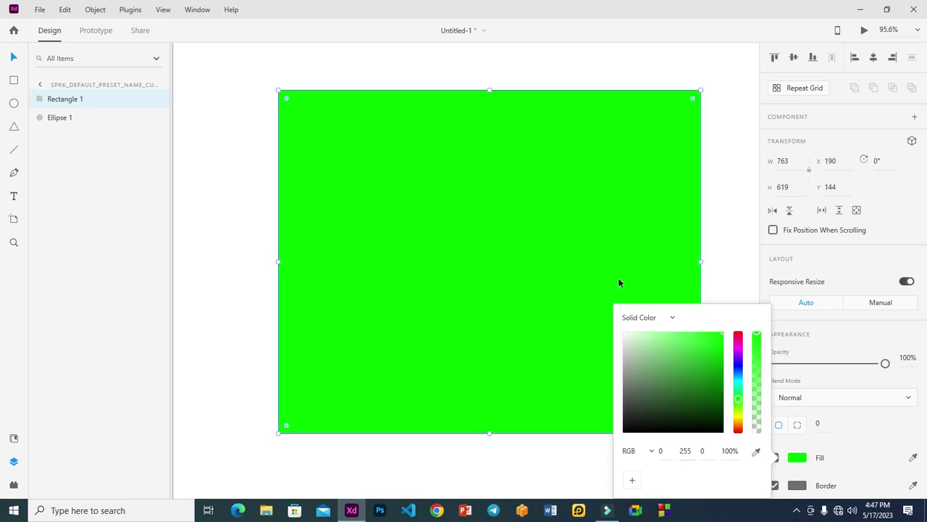
Step: Set the rectangle's fill to pure blue with RGB values 0, 0, 255
{"action": "left_click", "coordinate": [681, 450]}
{"action": "left_click", "coordinate": [681, 450]}
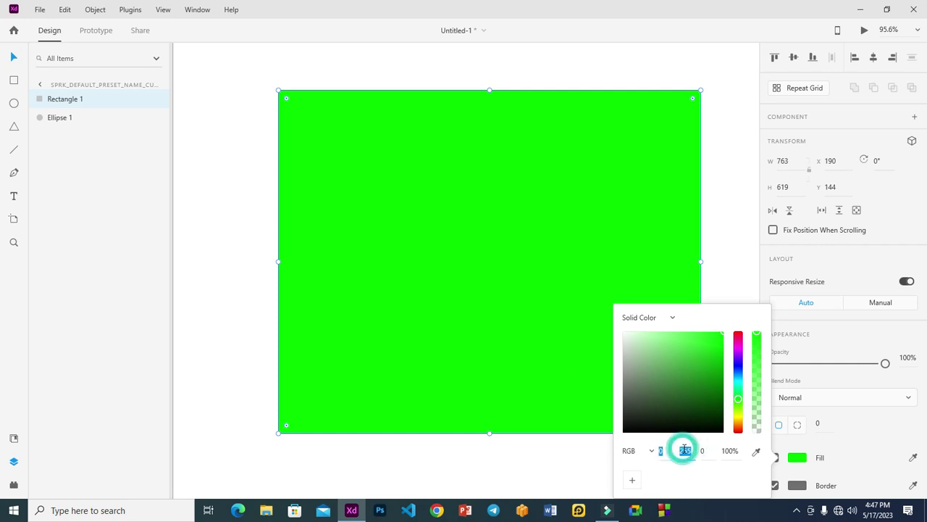
{"action": "type", "text": "0"}
{"action": "left_click", "coordinate": [705, 451]}
{"action": "type", "text": "255"}
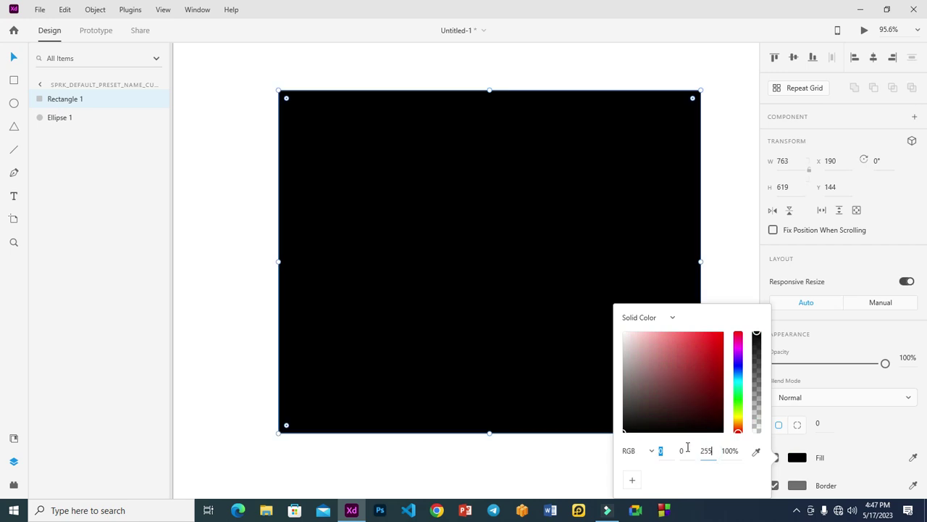
{"action": "key", "text": "Return"}
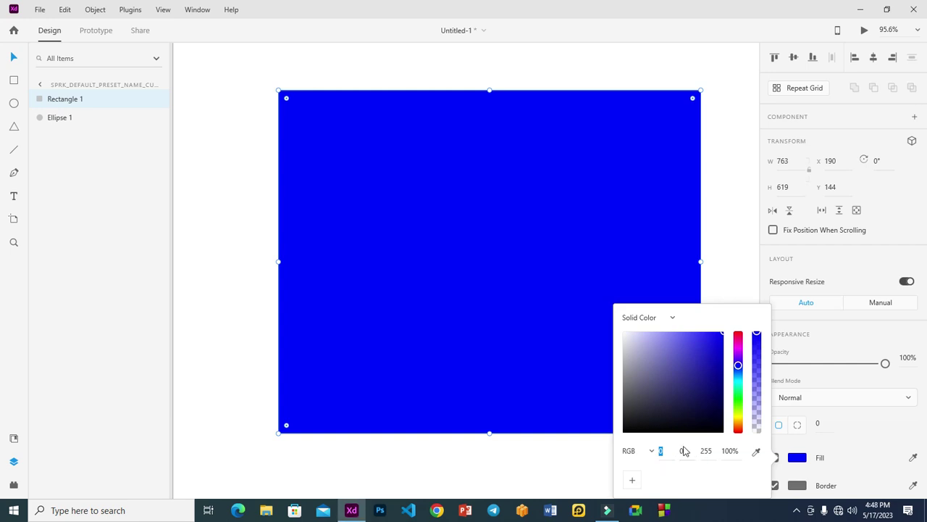
Step: Darken the rectangle's fill to about RGB 26, 26, 196 and save that blue as a colour swatch, dismissing the battery warning
{"action": "left_click_drag", "start_coordinate": [692, 367], "coordinate": [711, 354]}
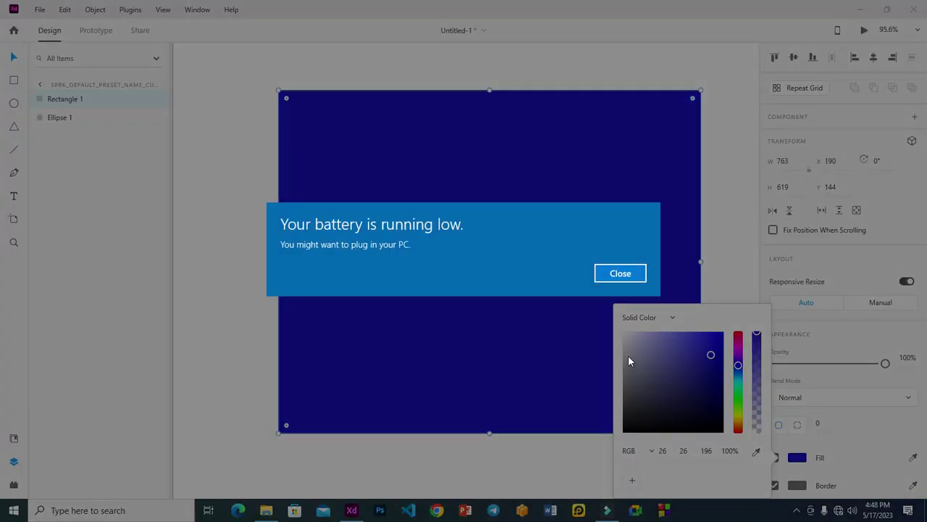
{"action": "left_click", "coordinate": [627, 273]}
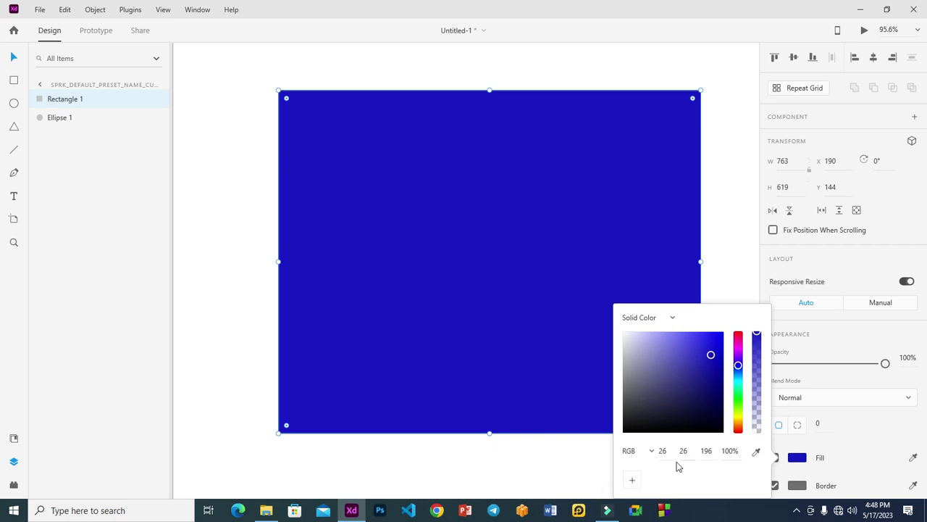
{"action": "left_click", "coordinate": [631, 480]}
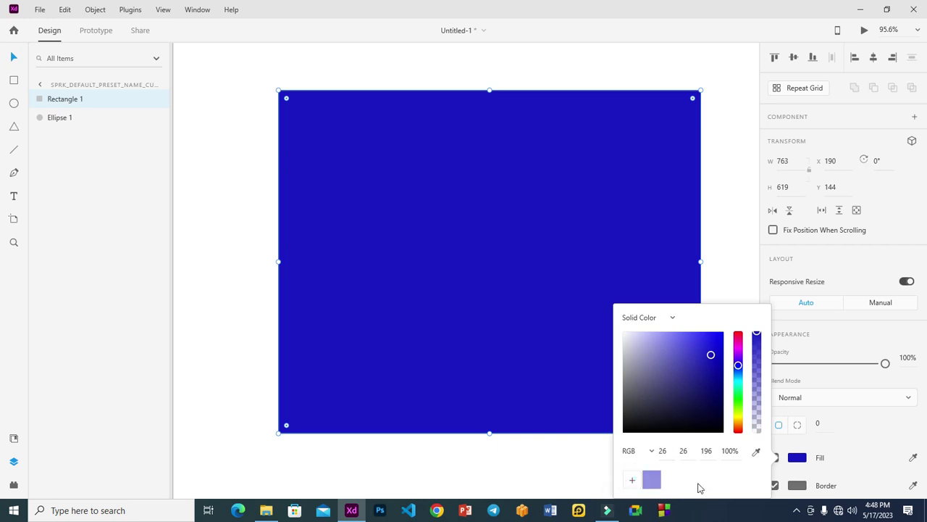
Step: Pick a greyish purple and a near-black navy of RGB 4, 4, 36, saving each as a colour swatch
{"action": "left_click", "coordinate": [652, 362]}
{"action": "left_click", "coordinate": [632, 479]}
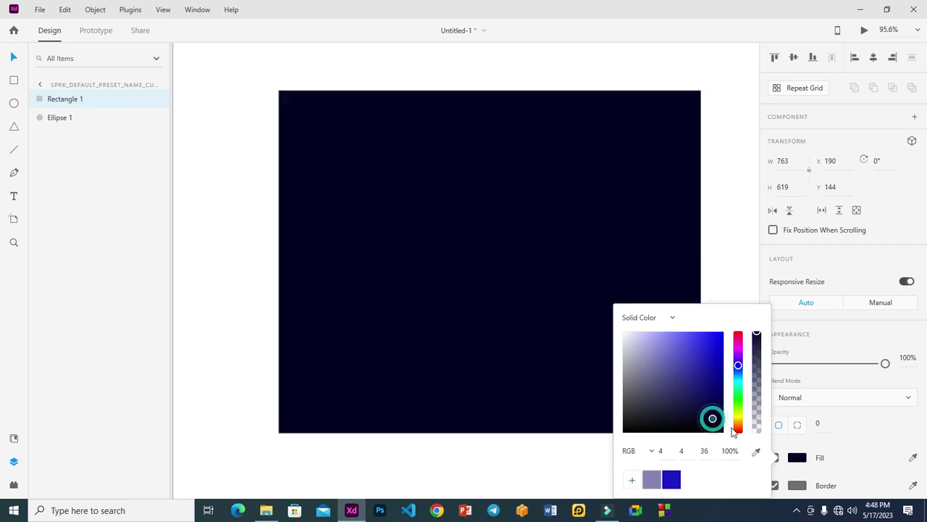
{"action": "left_click", "coordinate": [631, 480]}
Step: Pick a bright blue of RGB 13, 13, 235 and a magenta of RGB 235, 13, 102, saving each as a colour swatch
{"action": "left_click", "coordinate": [719, 339]}
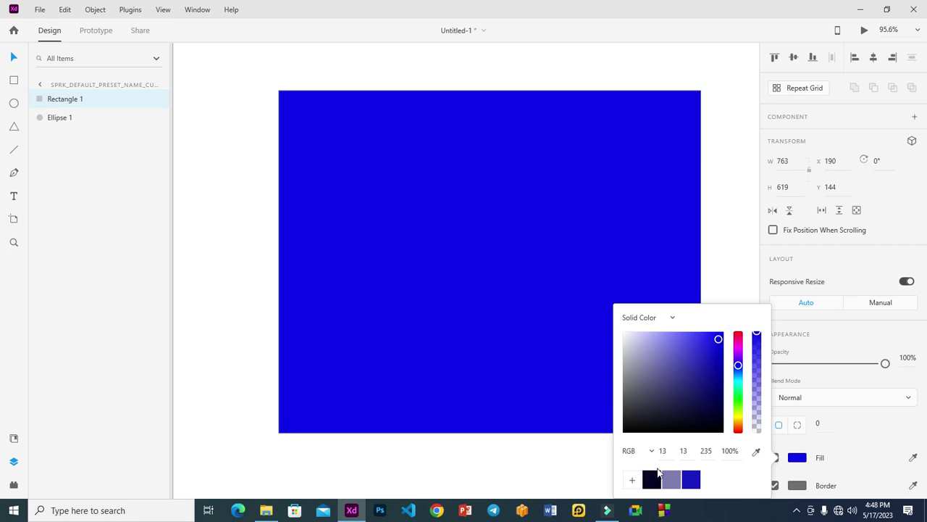
{"action": "left_click", "coordinate": [631, 480]}
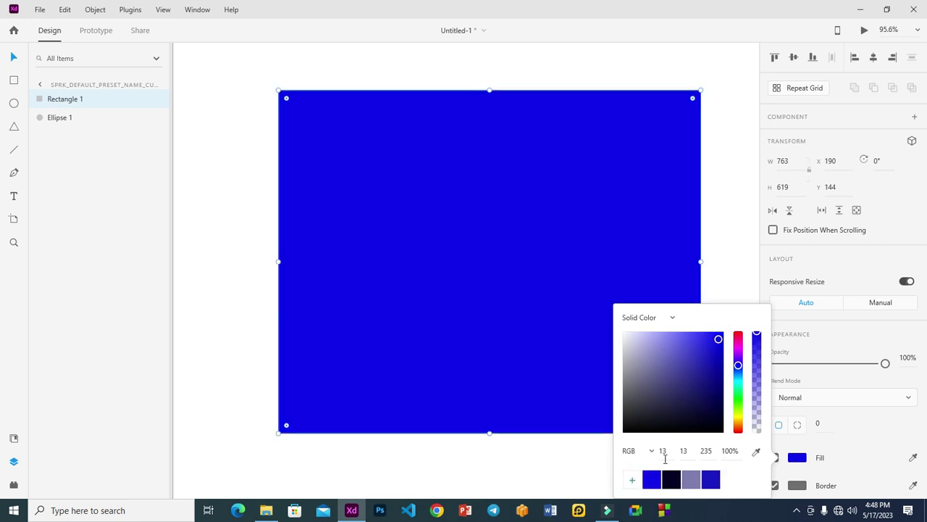
{"action": "left_click", "coordinate": [737, 338]}
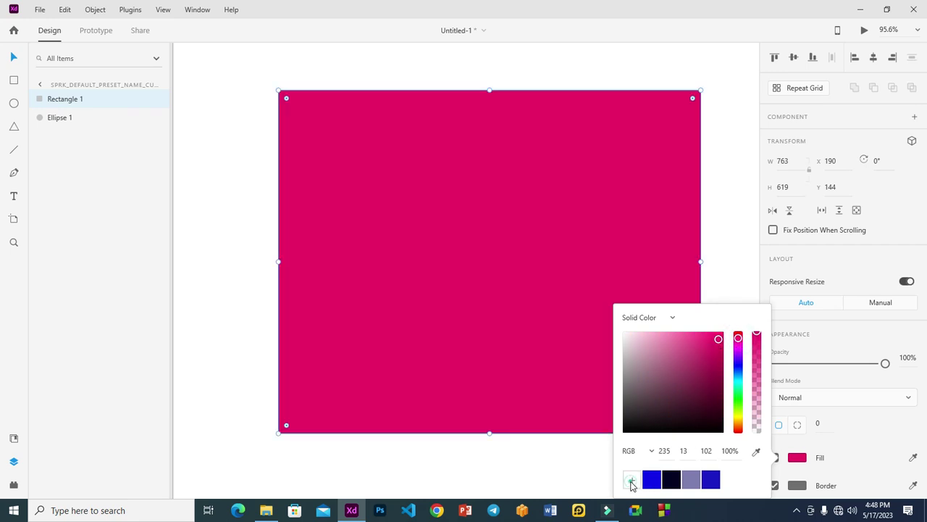
{"action": "left_click", "coordinate": [631, 481]}
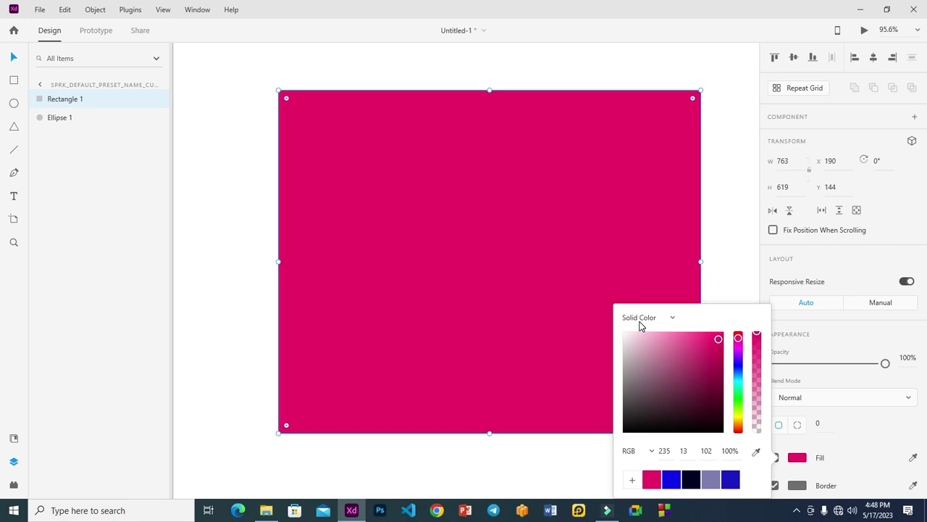
Step: Change the rectangle's fill to a linear gradient from red, about RGB 245, 19, 19, to light grey, about RGB 235, 233, 234
{"action": "left_click", "coordinate": [670, 323]}
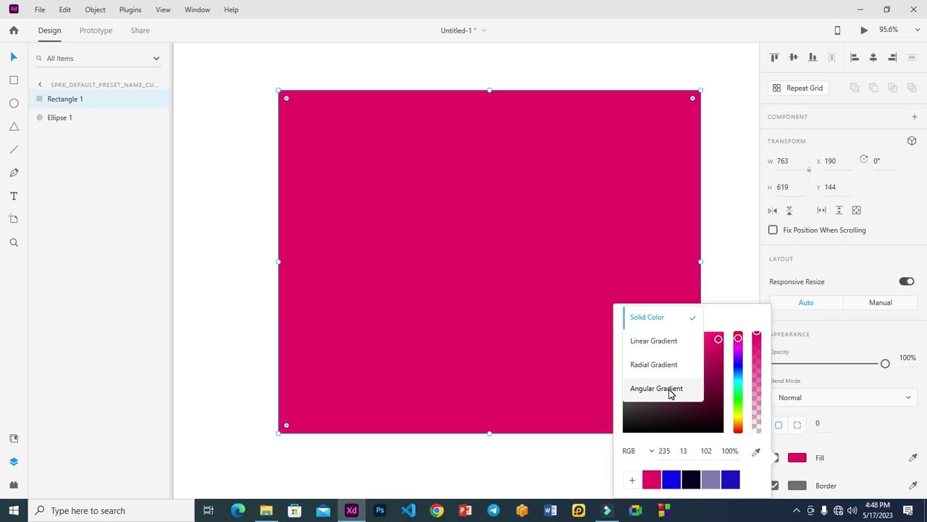
{"action": "left_click", "coordinate": [660, 340]}
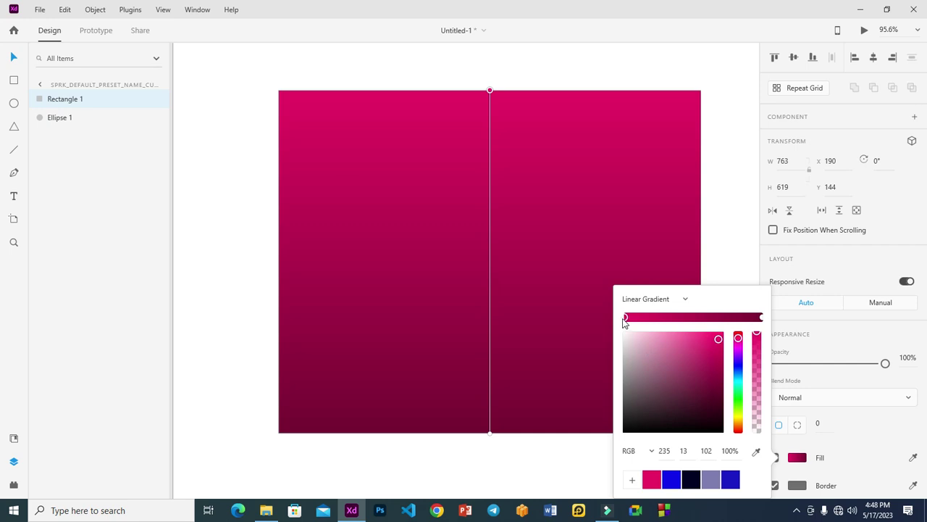
{"action": "mouse_move", "coordinate": [706, 346]}
{"action": "left_mouse_down"}
{"action": "mouse_move", "coordinate": [661, 352]}
{"action": "mouse_move", "coordinate": [697, 380]}
{"action": "mouse_move", "coordinate": [699, 400]}
{"action": "left_mouse_up"}
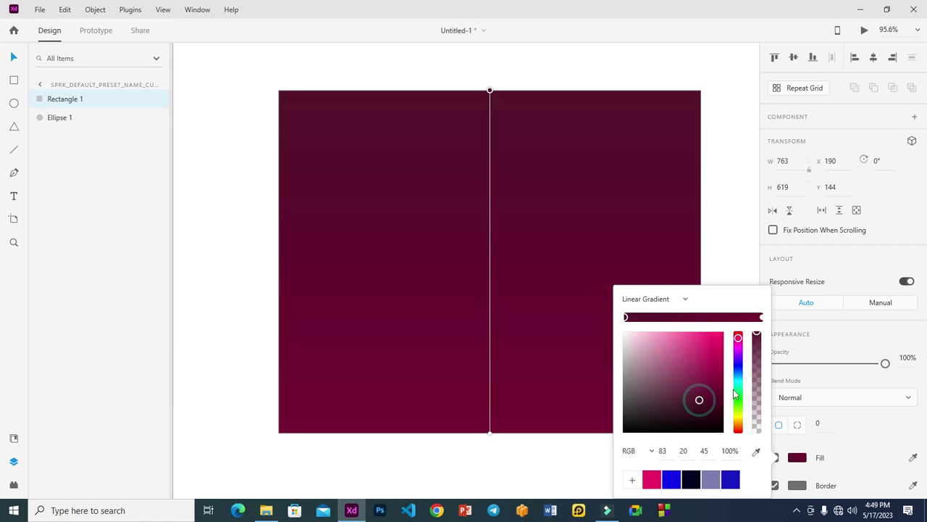
{"action": "left_click_drag", "start_coordinate": [739, 426], "coordinate": [739, 432]}
{"action": "left_click_drag", "start_coordinate": [708, 344], "coordinate": [716, 334]}
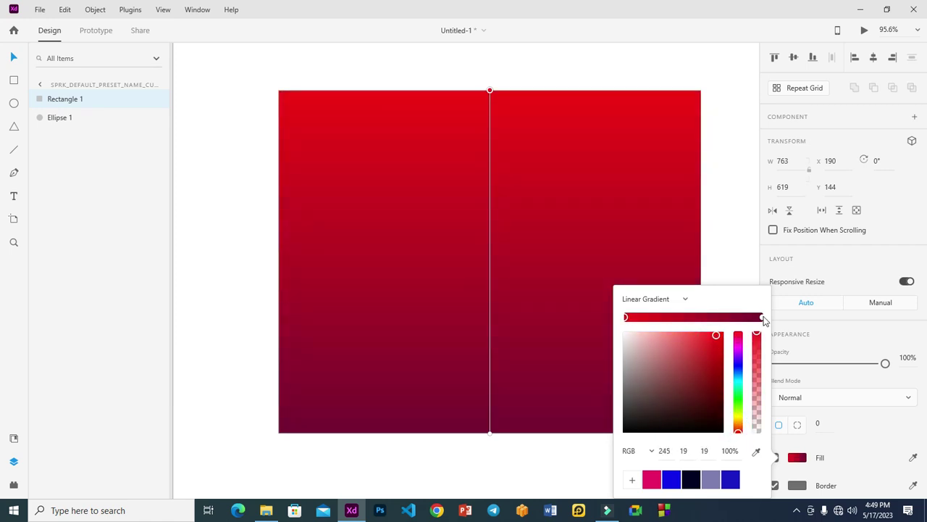
{"action": "left_click", "coordinate": [762, 317]}
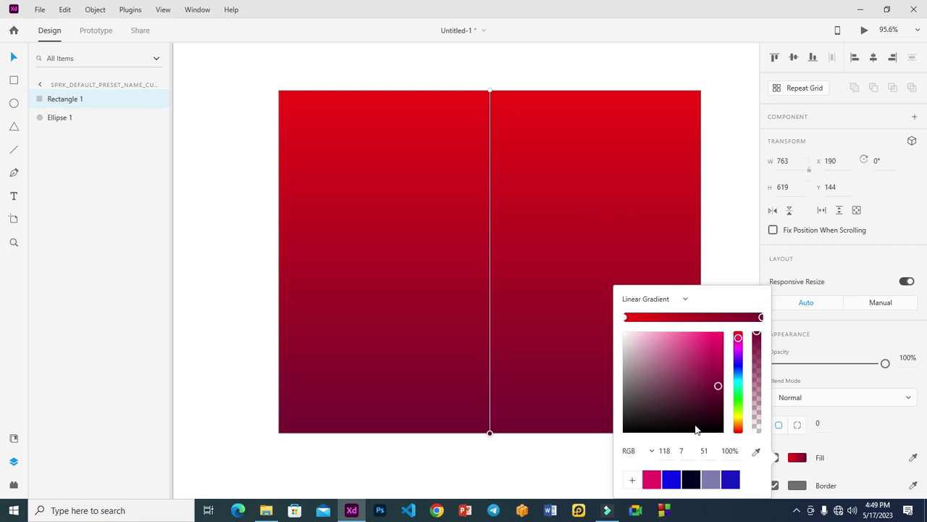
{"action": "mouse_move", "coordinate": [702, 427]}
{"action": "left_mouse_down"}
{"action": "mouse_move", "coordinate": [700, 416]}
{"action": "mouse_move", "coordinate": [627, 429]}
{"action": "mouse_move", "coordinate": [624, 339]}
{"action": "left_mouse_up"}
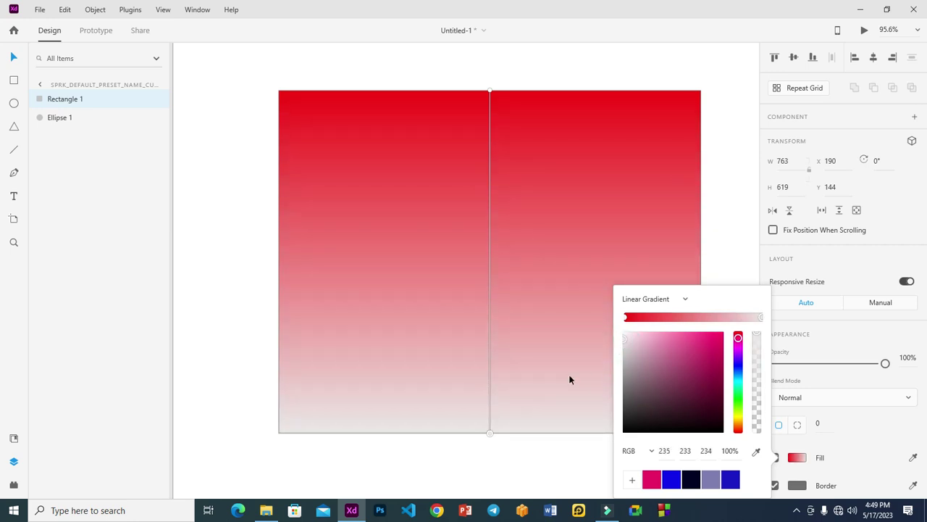
Step: Recolour the gradient's start stop to blue, about RGB 19, 64, 245, and its end stop to pink, about RGB 246, 63, 155
{"action": "left_click", "coordinate": [490, 91]}
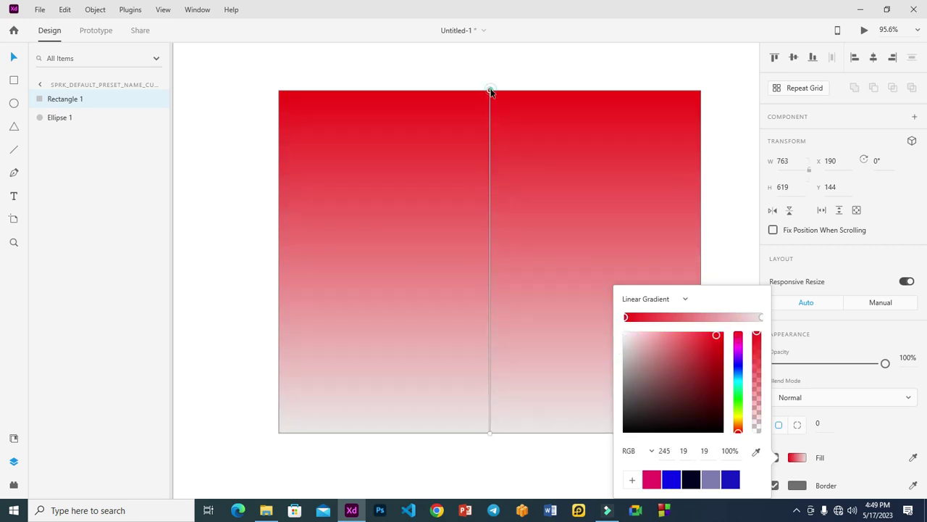
{"action": "left_click", "coordinate": [737, 368]}
{"action": "left_click", "coordinate": [490, 433]}
{"action": "left_click", "coordinate": [698, 336]}
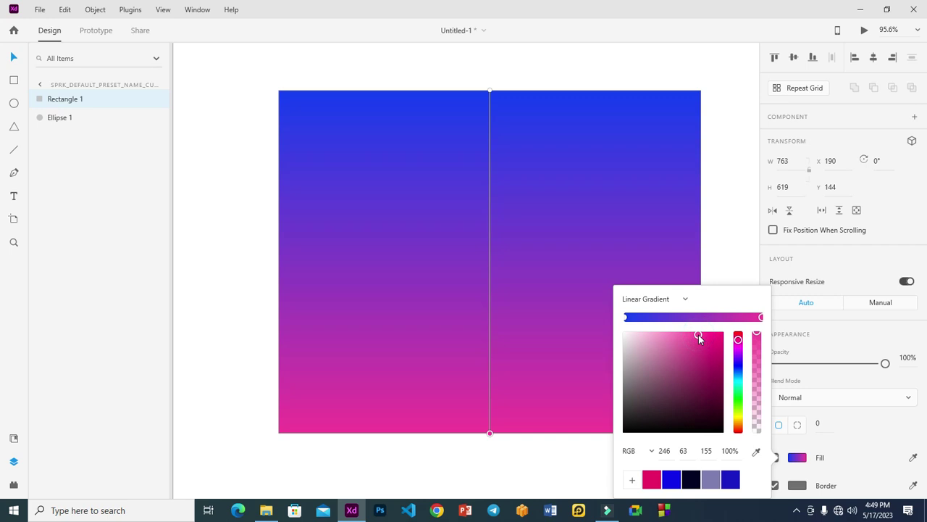
Step: Reposition both gradient ends so it runs almost horizontally from blue near the rectangle's right edge to pink near its left, adding a blue stop near the blue end
{"action": "left_click", "coordinate": [492, 90]}
{"action": "left_click_drag", "start_coordinate": [514, 96], "coordinate": [645, 131]}
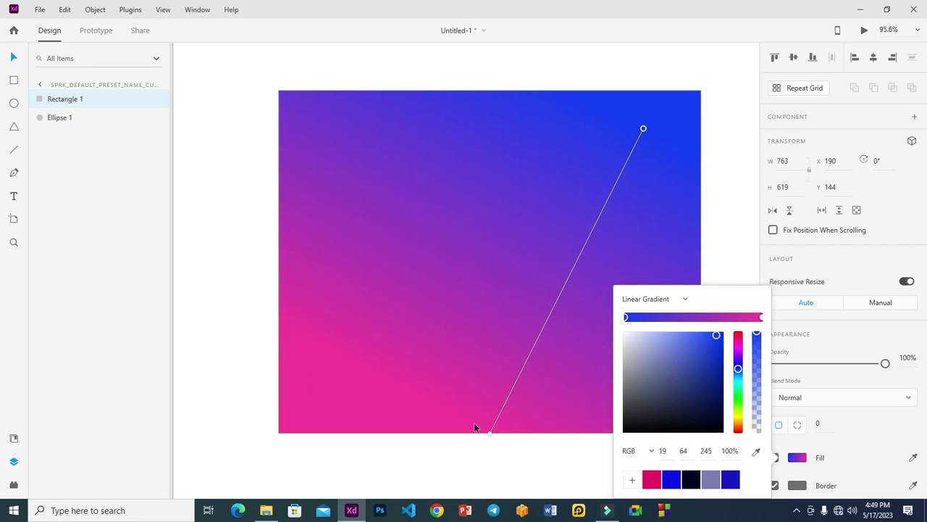
{"action": "left_click_drag", "start_coordinate": [490, 434], "coordinate": [326, 304]}
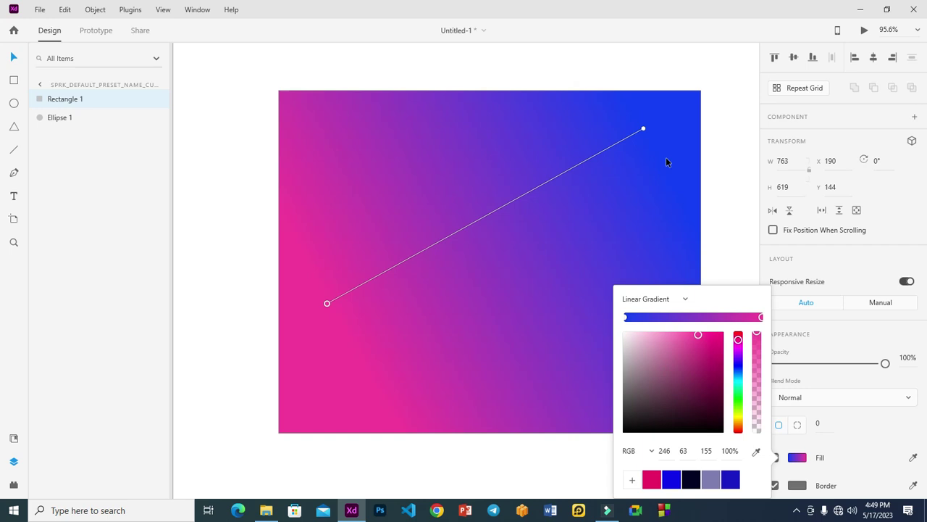
{"action": "left_click_drag", "start_coordinate": [645, 129], "coordinate": [665, 210]}
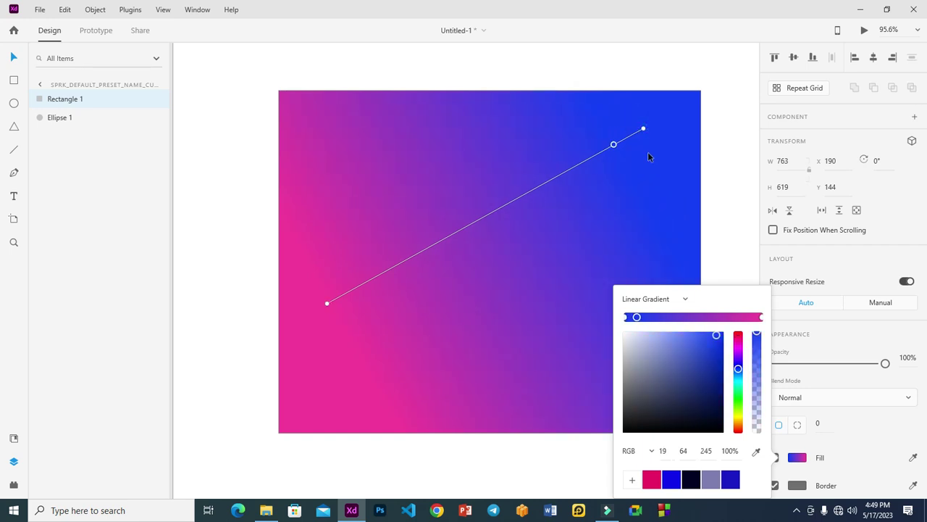
{"action": "left_click_drag", "start_coordinate": [645, 130], "coordinate": [674, 253]}
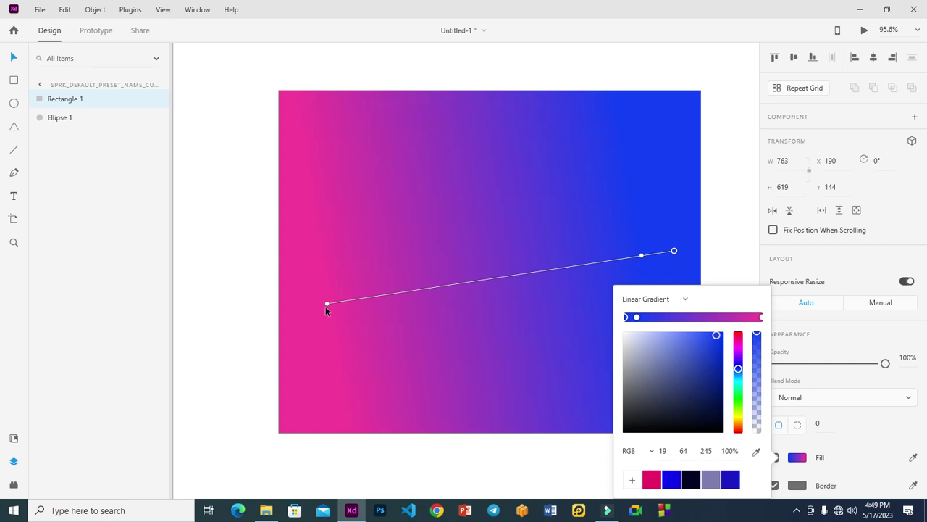
{"action": "left_click_drag", "start_coordinate": [326, 302], "coordinate": [307, 234]}
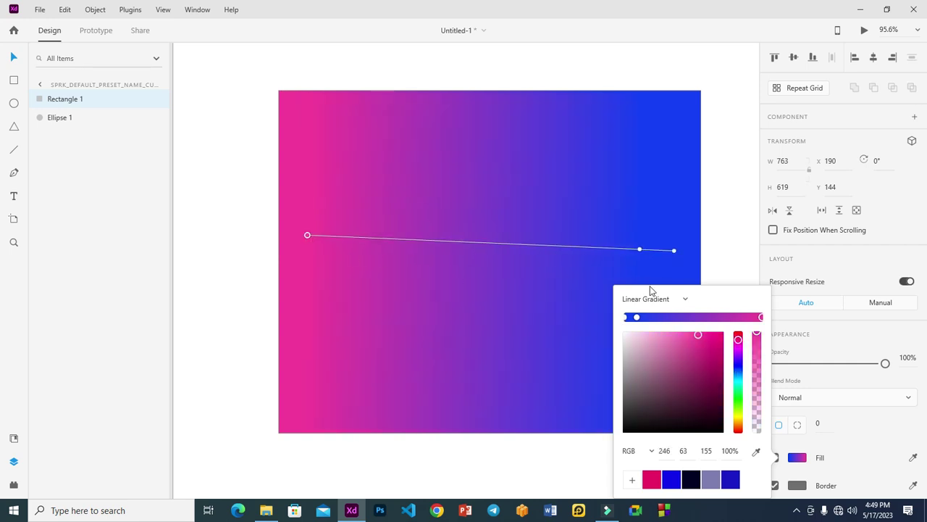
Step: Move the rectangle gradient's inner blue stop to near the middle and recolour it yellow, about RGB 252, 244, 20
{"action": "left_click_drag", "start_coordinate": [640, 250], "coordinate": [505, 245]}
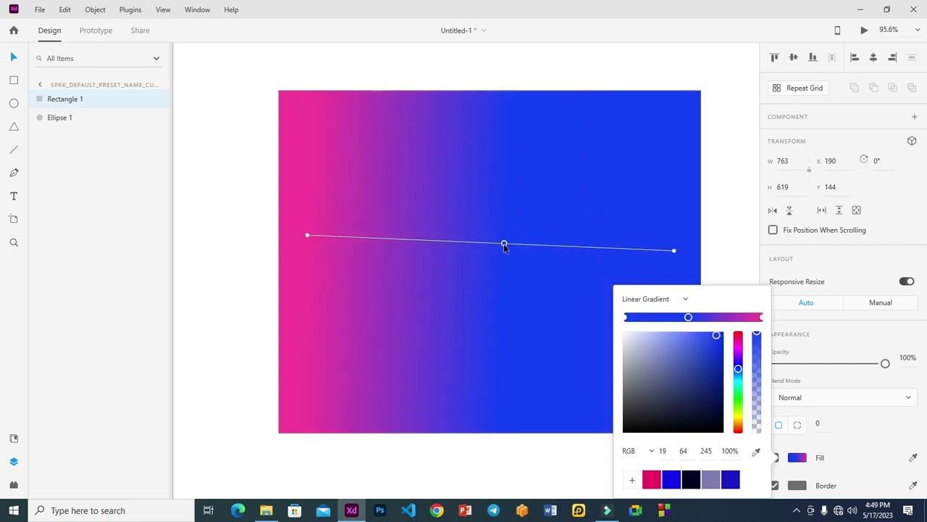
{"action": "left_click", "coordinate": [689, 421]}
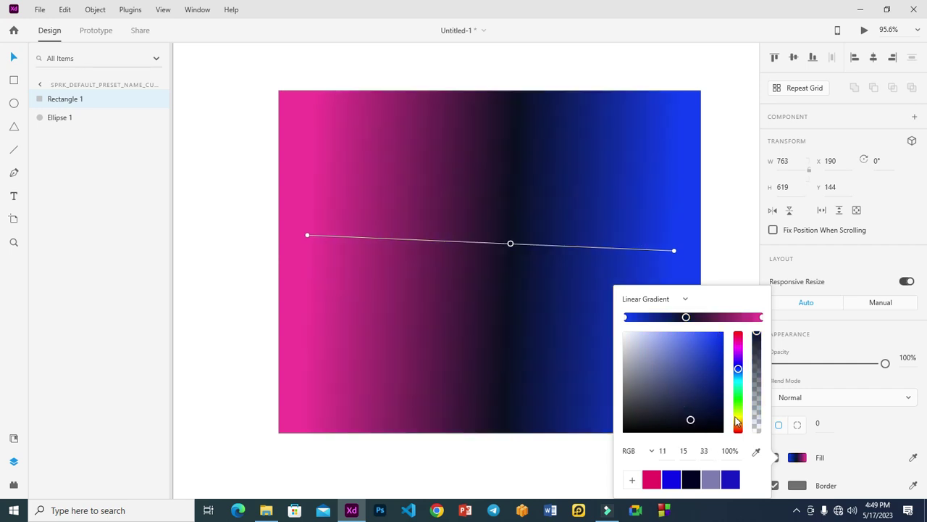
{"action": "left_click_drag", "start_coordinate": [737, 422], "coordinate": [737, 417]}
{"action": "left_click_drag", "start_coordinate": [719, 363], "coordinate": [715, 333]}
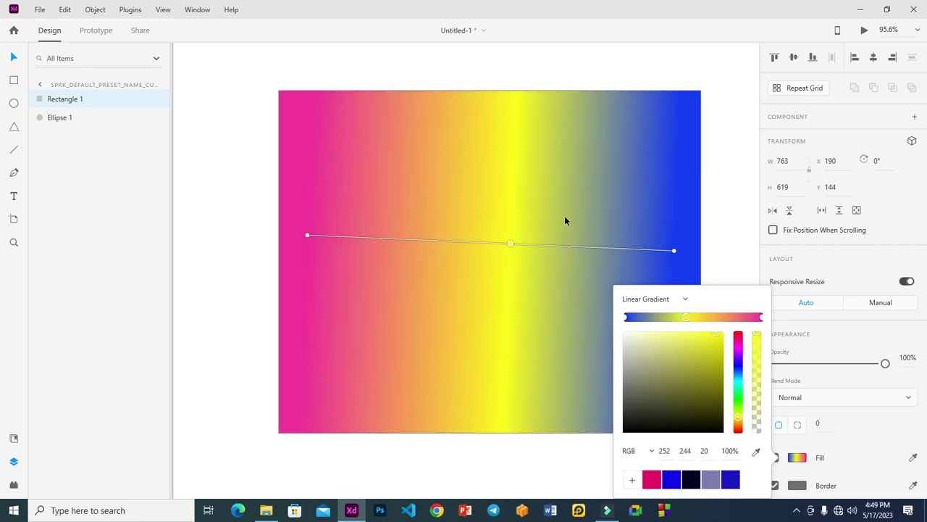
{"action": "left_click_drag", "start_coordinate": [510, 244], "coordinate": [517, 244]}
Step: Add gradient stops on both sides of the yellow one: violet-blue, RGB 91, 102, 249, towards pink, and dark green, RGB 19, 62, 30, towards blue
{"action": "left_click", "coordinate": [406, 239]}
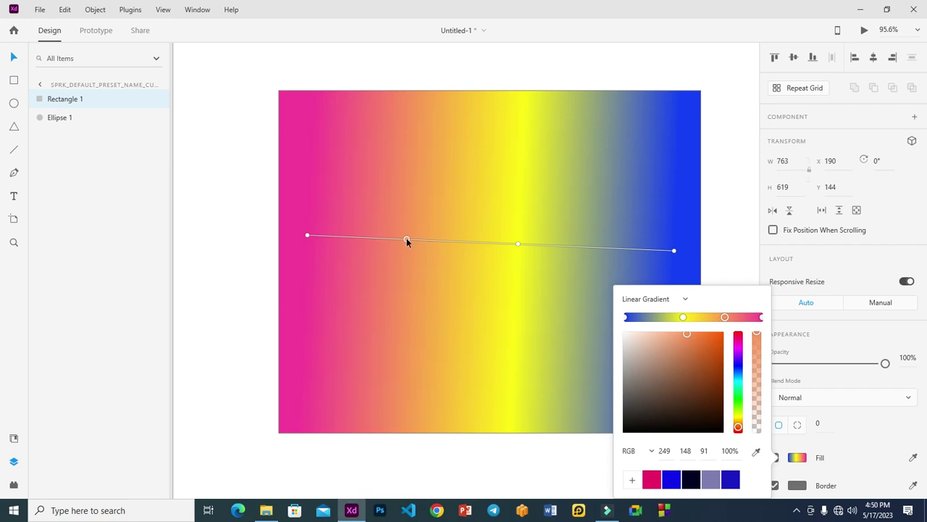
{"action": "left_click", "coordinate": [737, 366]}
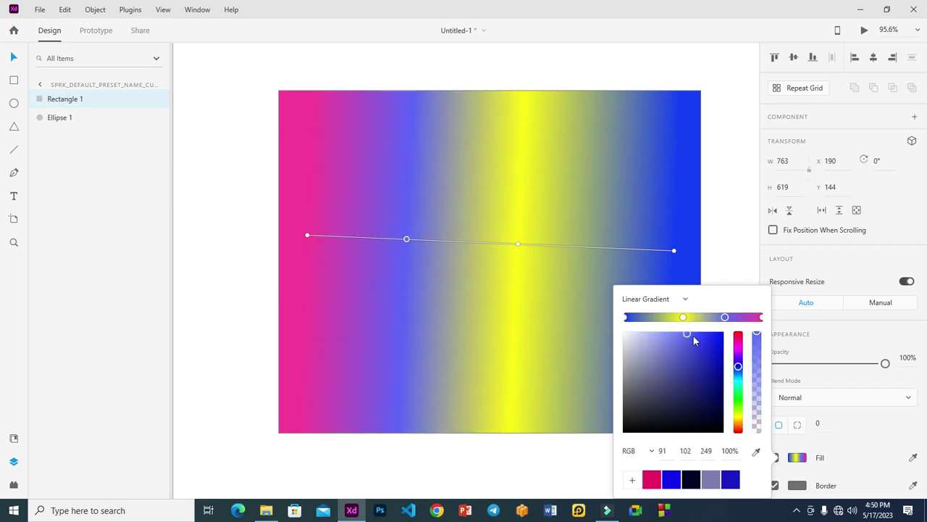
{"action": "left_click", "coordinate": [599, 248]}
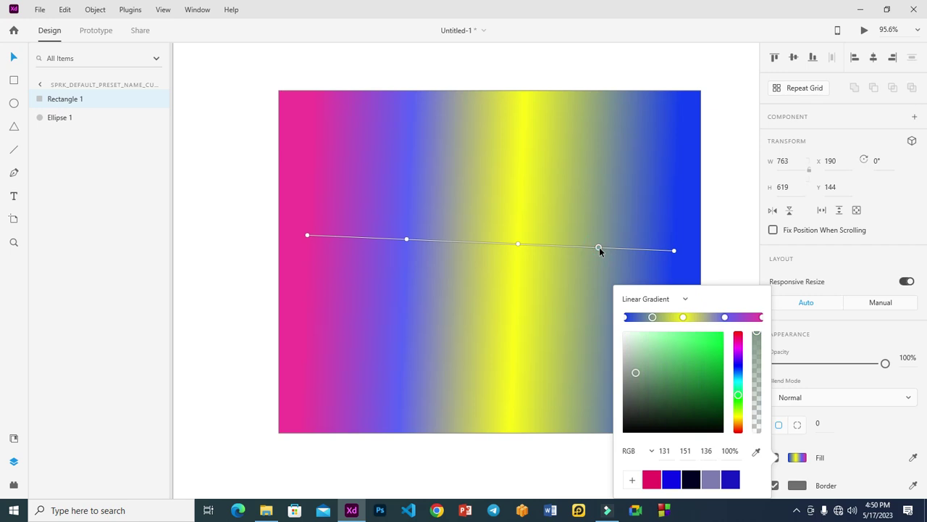
{"action": "left_click", "coordinate": [693, 409]}
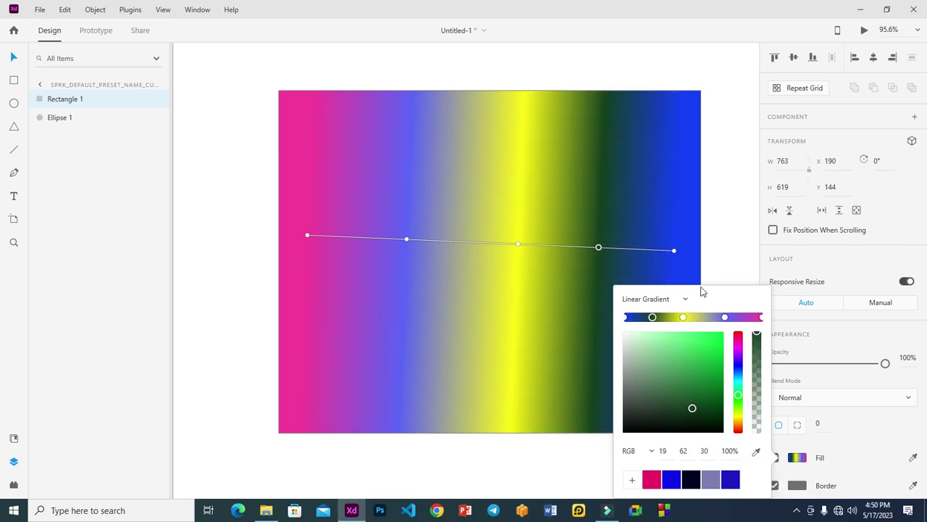
{"action": "left_click", "coordinate": [708, 237]}
{"action": "left_click", "coordinate": [645, 363]}
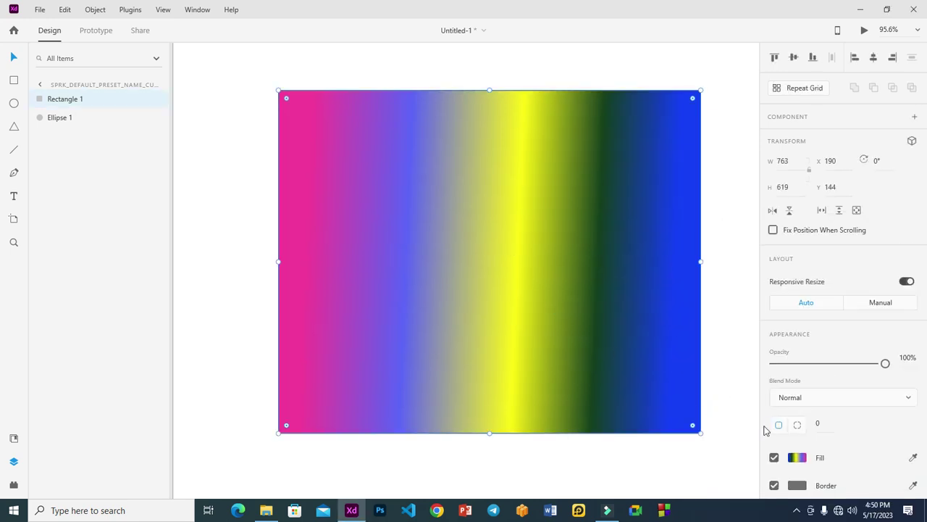
Step: Sample the rectangle's fill with the eyedropper from its own pink edge, and resample it from the pale blue highlight of its layer row
{"action": "scroll", "coordinate": [814, 422], "scroll_direction": "down", "scroll_amount": 5}
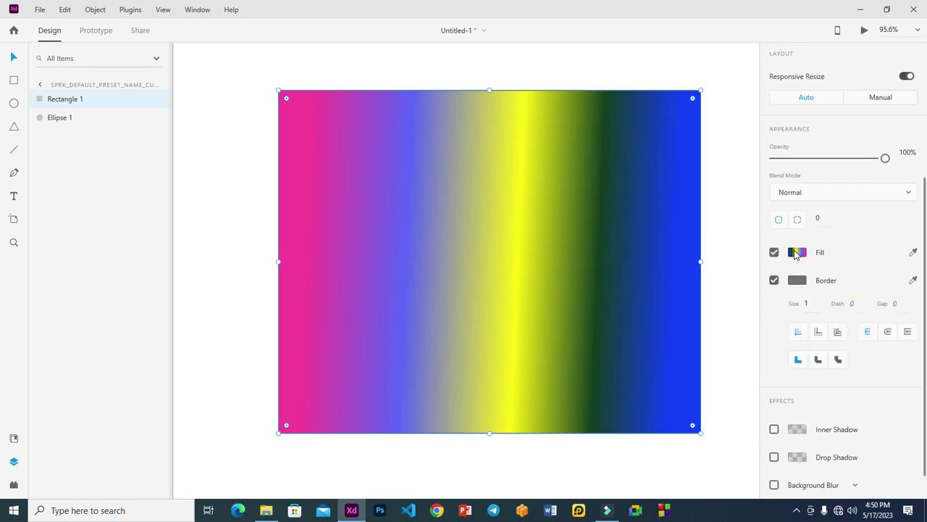
{"action": "left_click", "coordinate": [914, 252]}
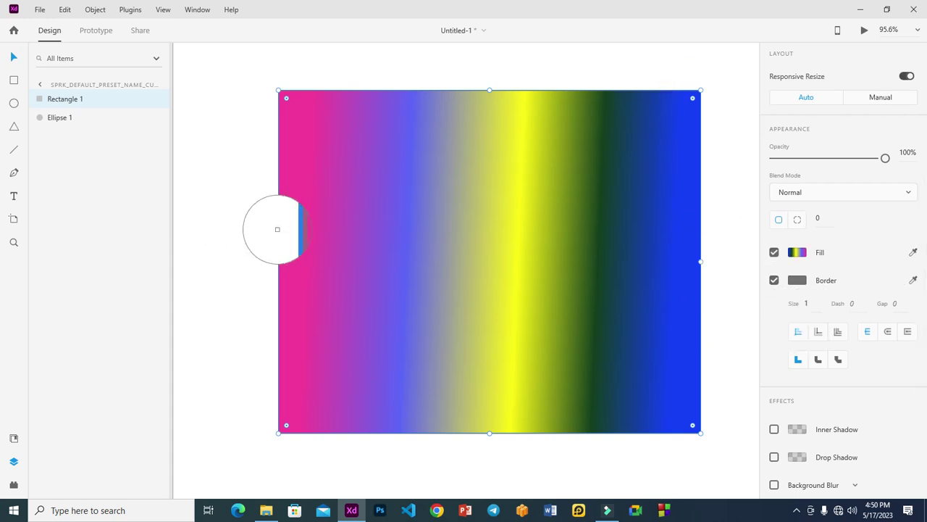
{"action": "left_click", "coordinate": [293, 234]}
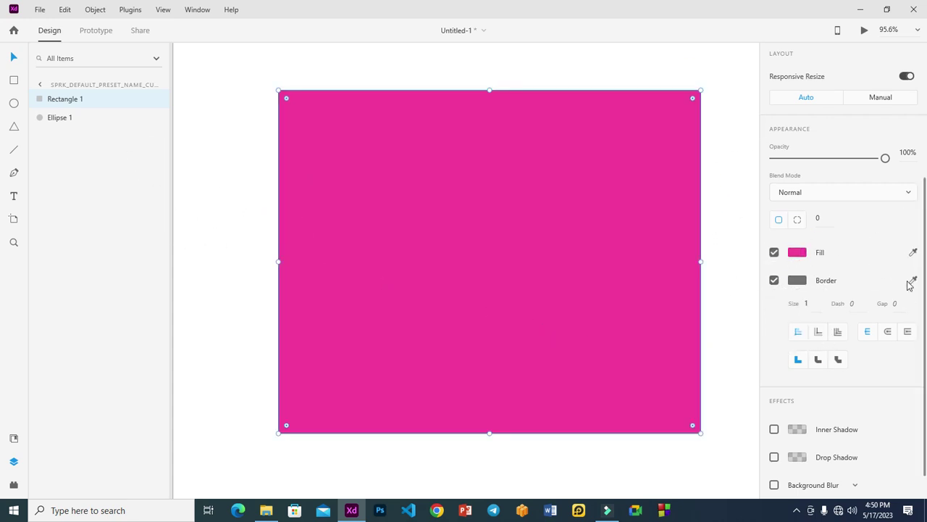
{"action": "left_click", "coordinate": [915, 253]}
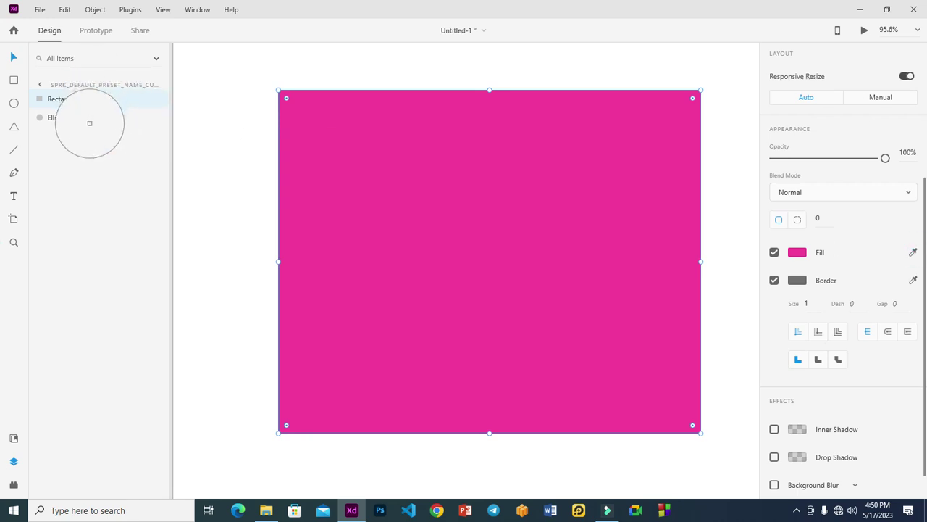
{"action": "left_click", "coordinate": [114, 95]}
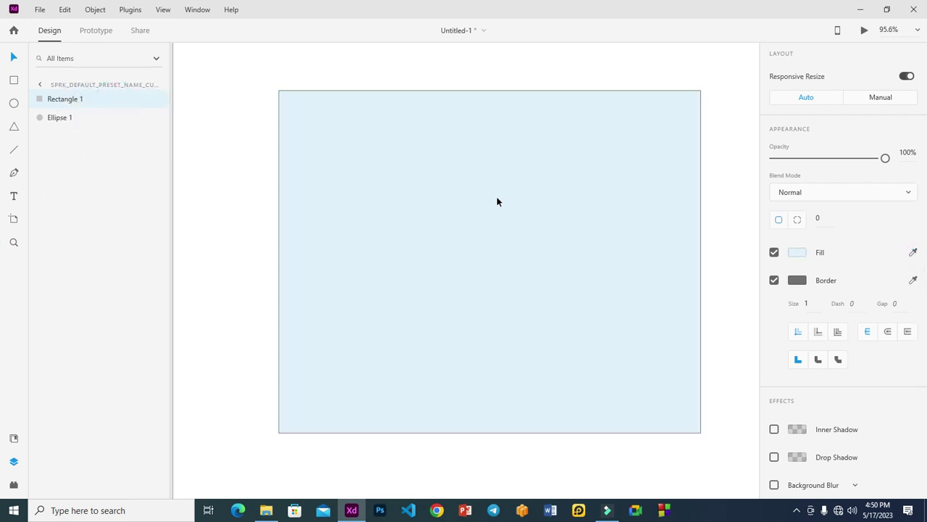
{"action": "left_click", "coordinate": [369, 236]}
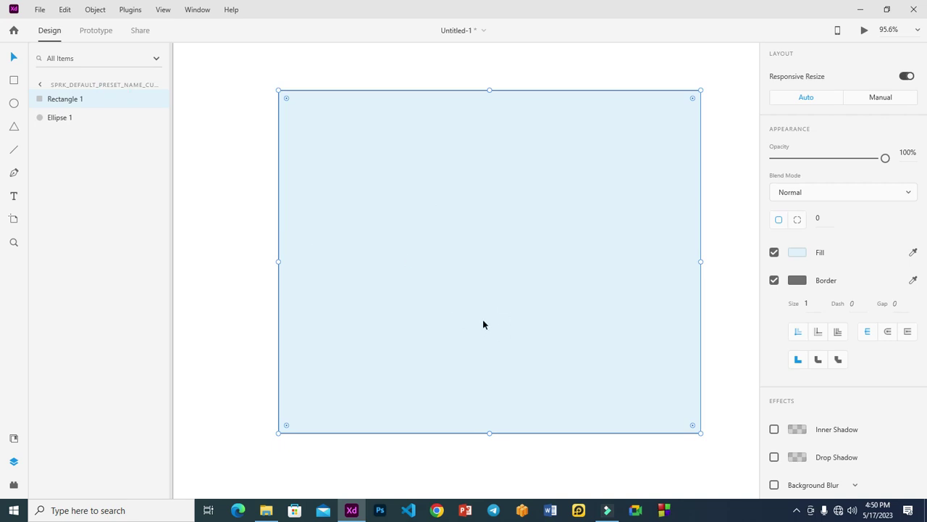